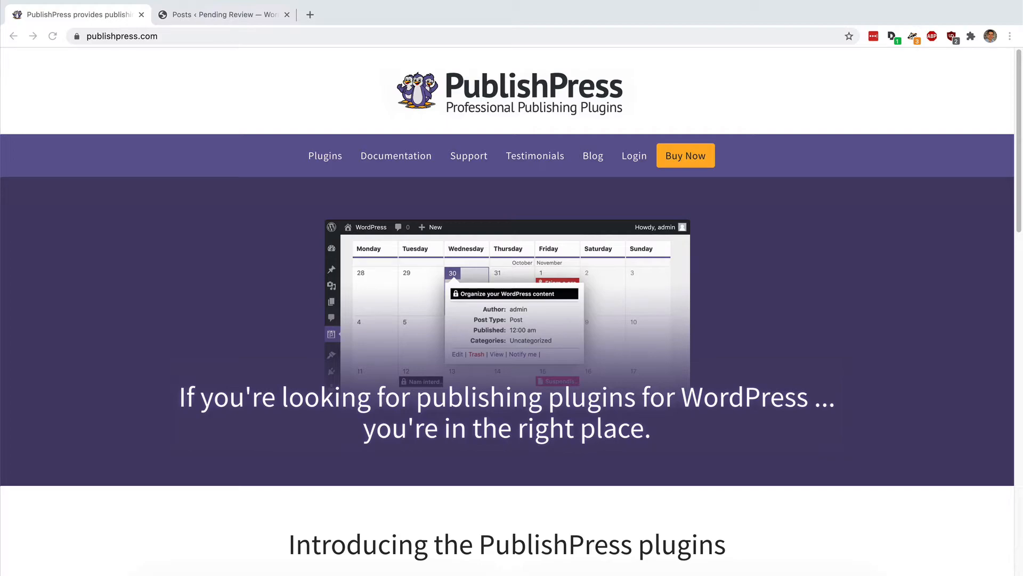
# - Switch to the WordPress posts list and view the available status options for "My New Post" with Quick Edit
pyautogui.click(235, 14)
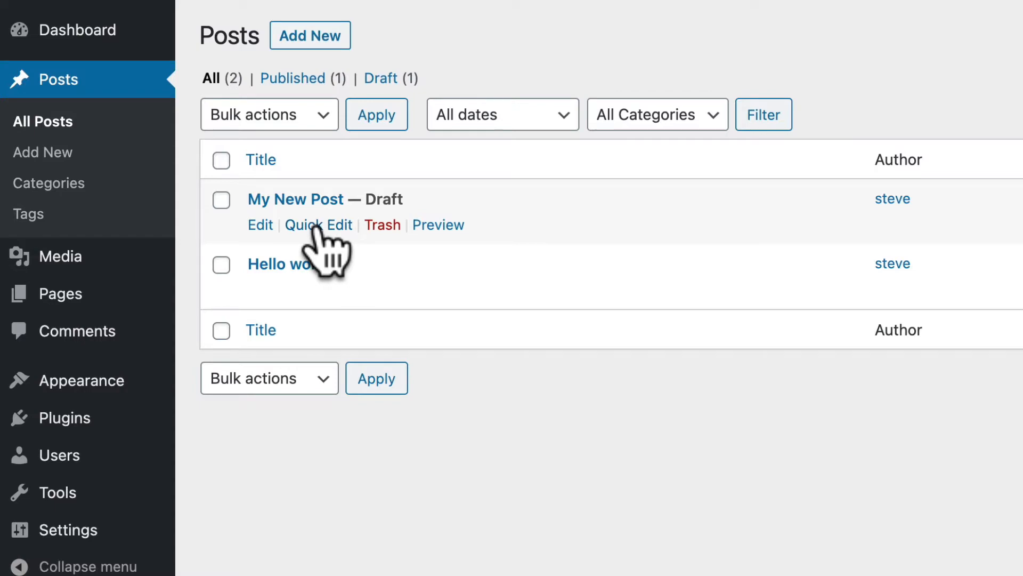
pyautogui.click(318, 226)
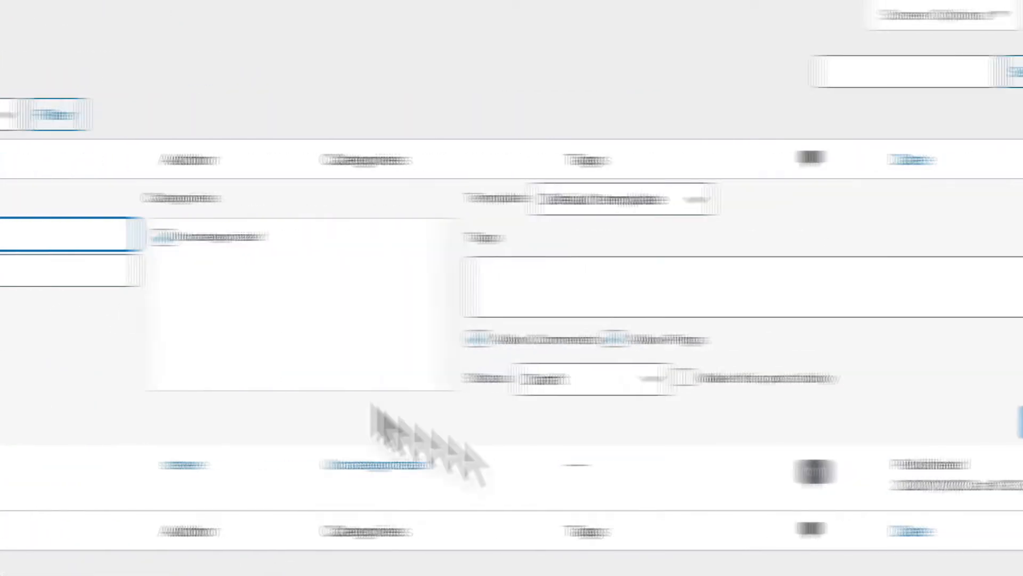
pyautogui.click(453, 380)
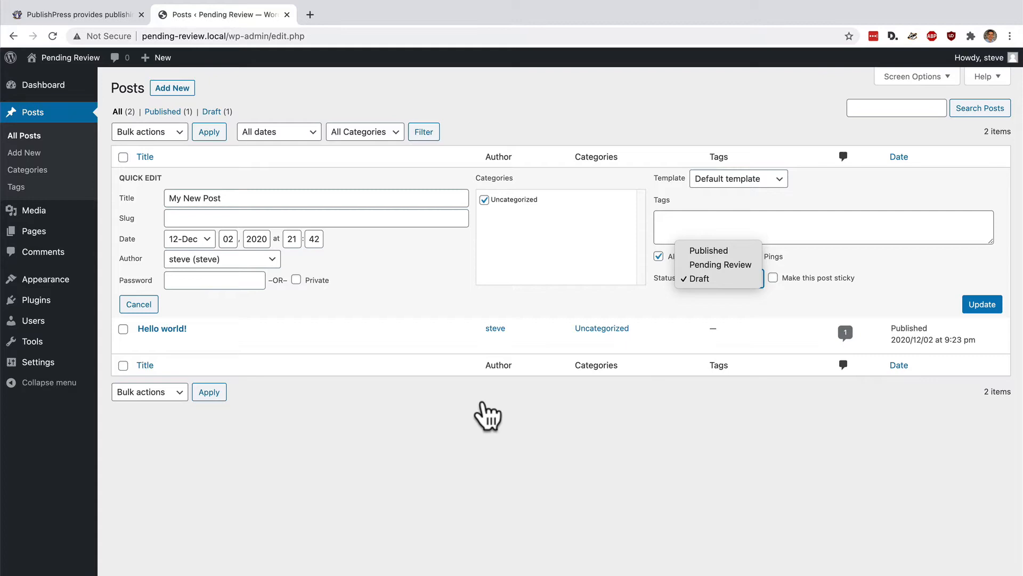
pyautogui.click(419, 441)
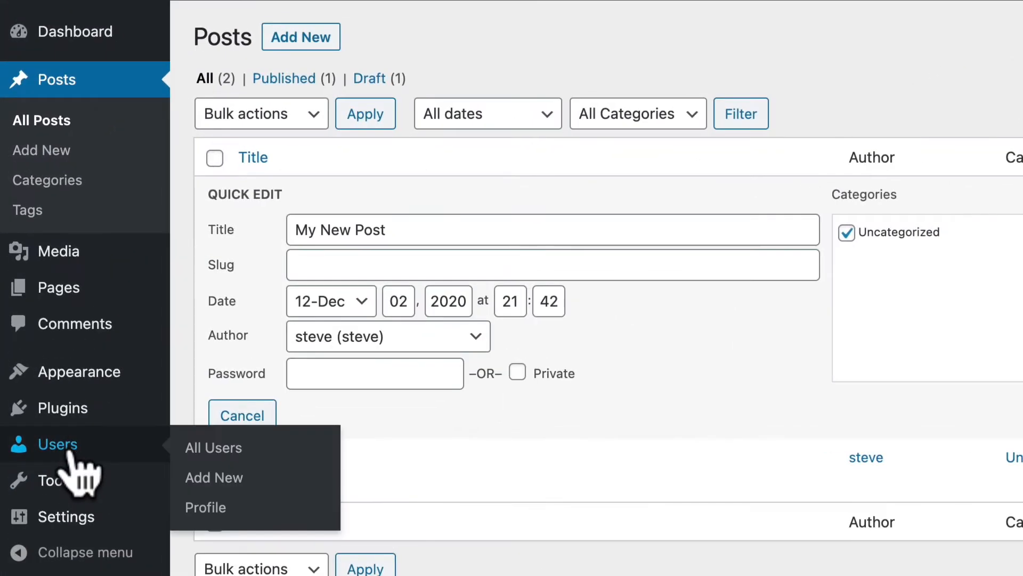
# - Find the contributor account among the site's users and switch to it
pyautogui.click(41, 322)
pyautogui.moveTo(342, 201)
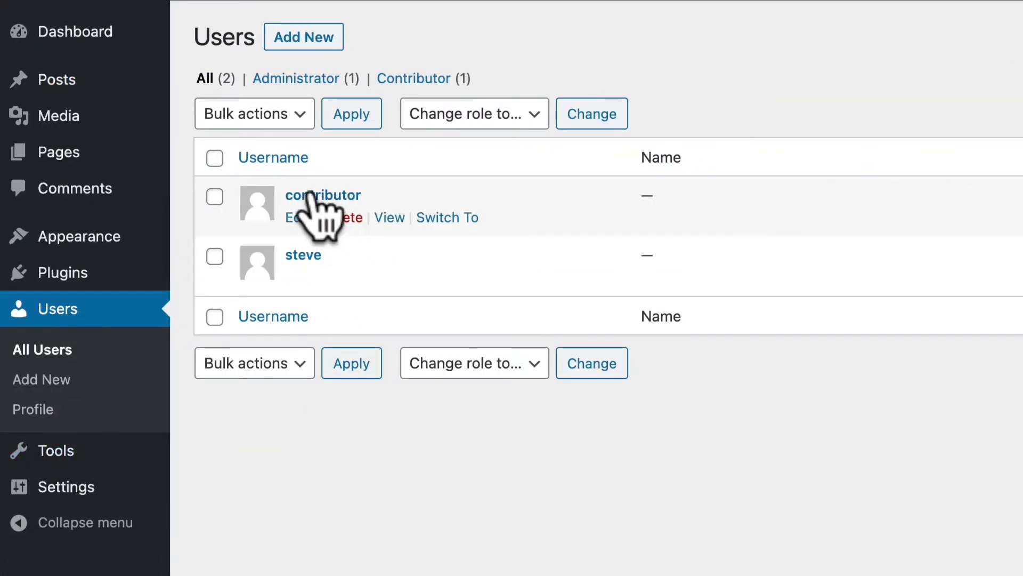
pyautogui.click(451, 217)
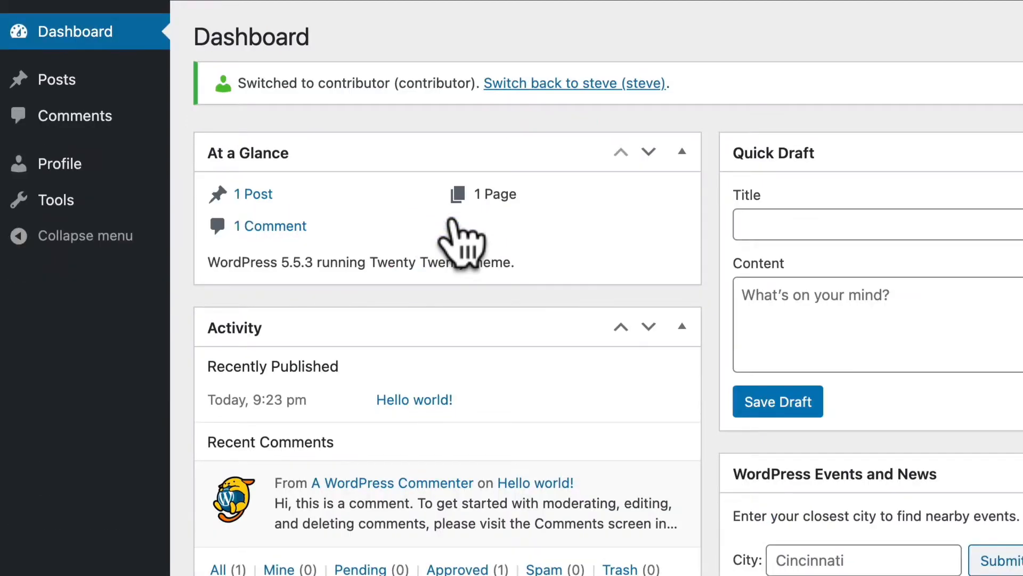
# - Create a new post titled "My Post" and save it as a draft
pyautogui.click(69, 89)
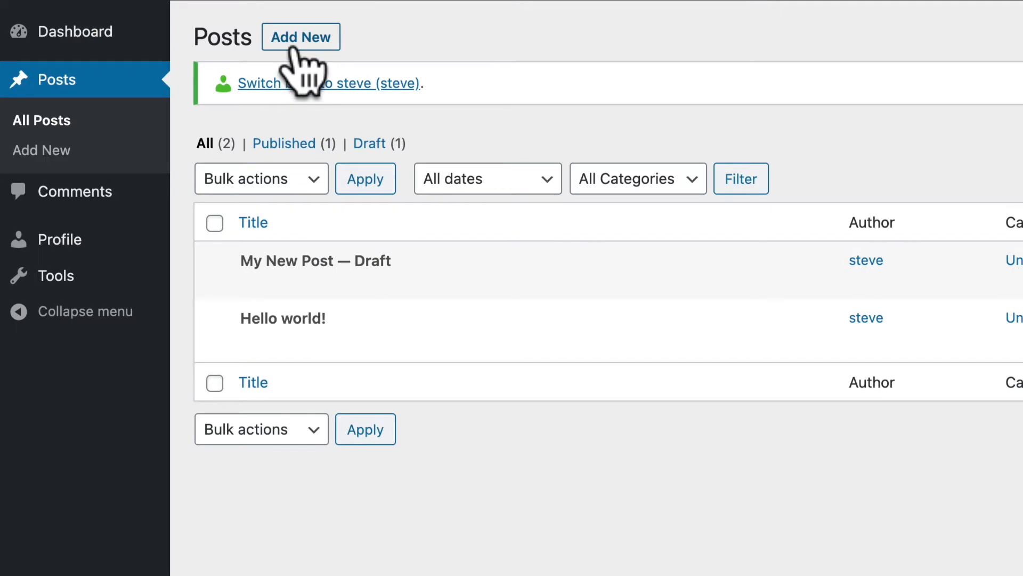
pyautogui.click(294, 51)
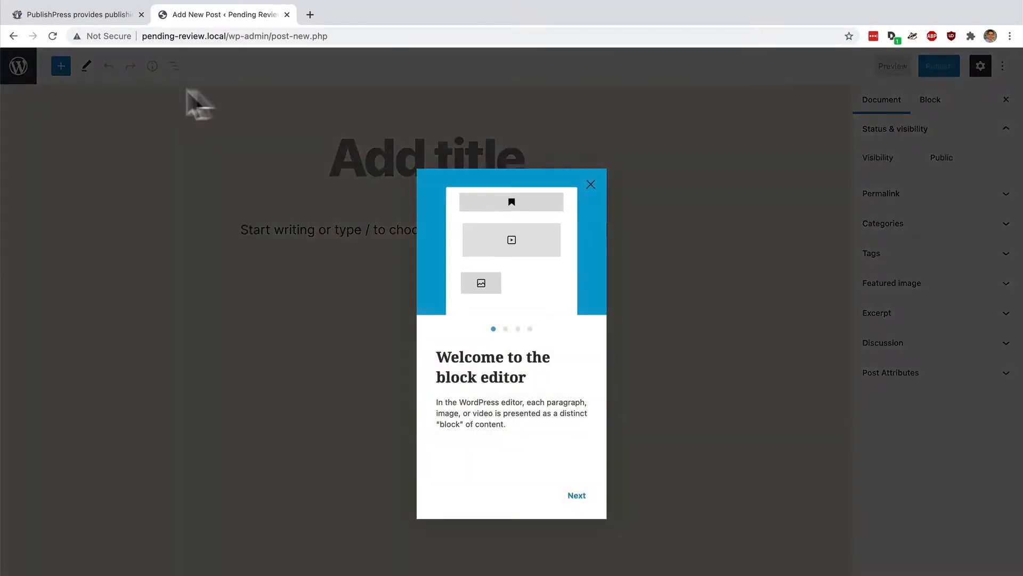
pyautogui.click(590, 184)
pyautogui.click(455, 168)
pyautogui.write('M')
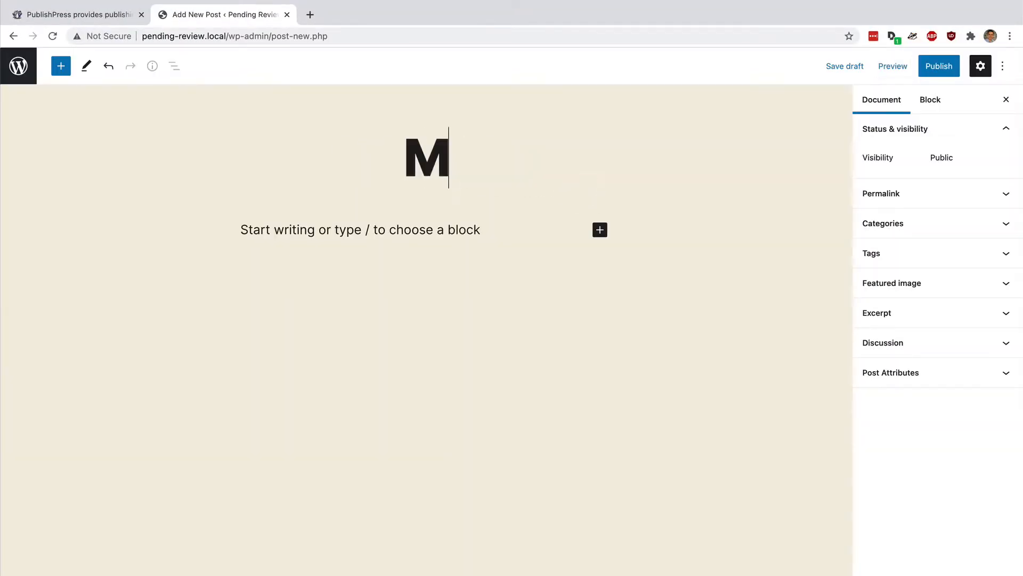
pyautogui.write('y Post')
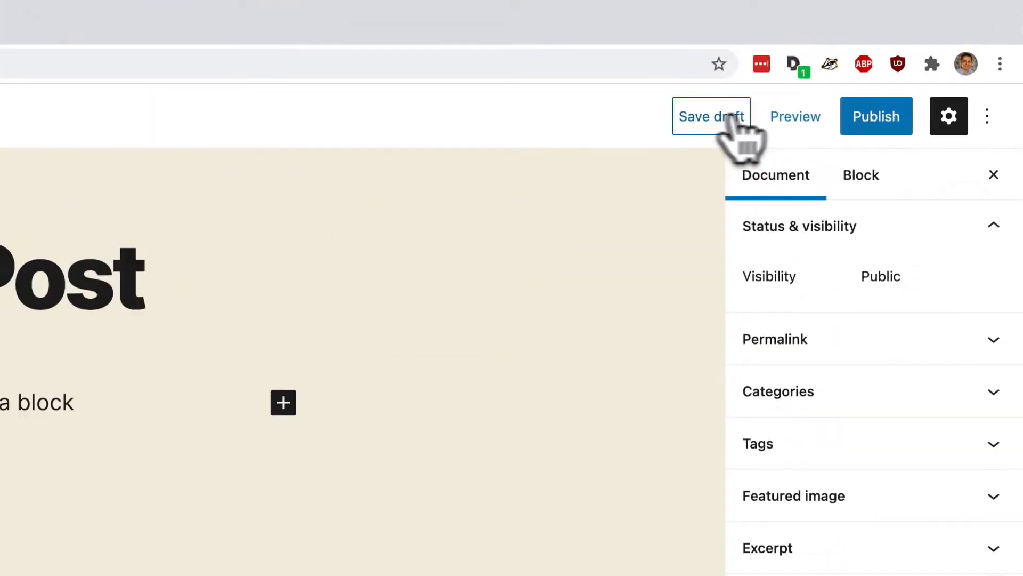
pyautogui.click(709, 116)
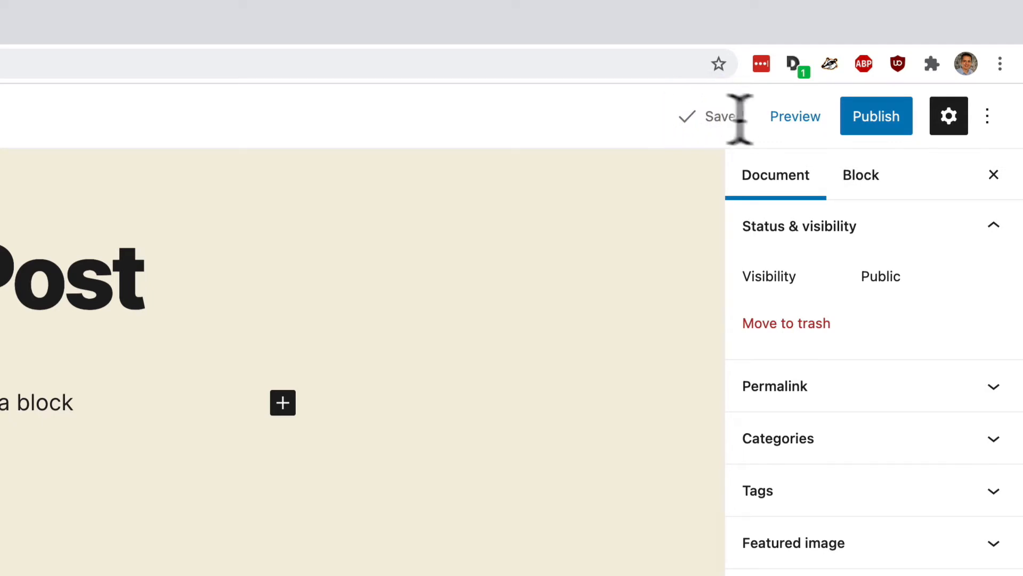
# - Back out of the review submission, extend the post title to "My Post is live", and save the draft
pyautogui.click(891, 133)
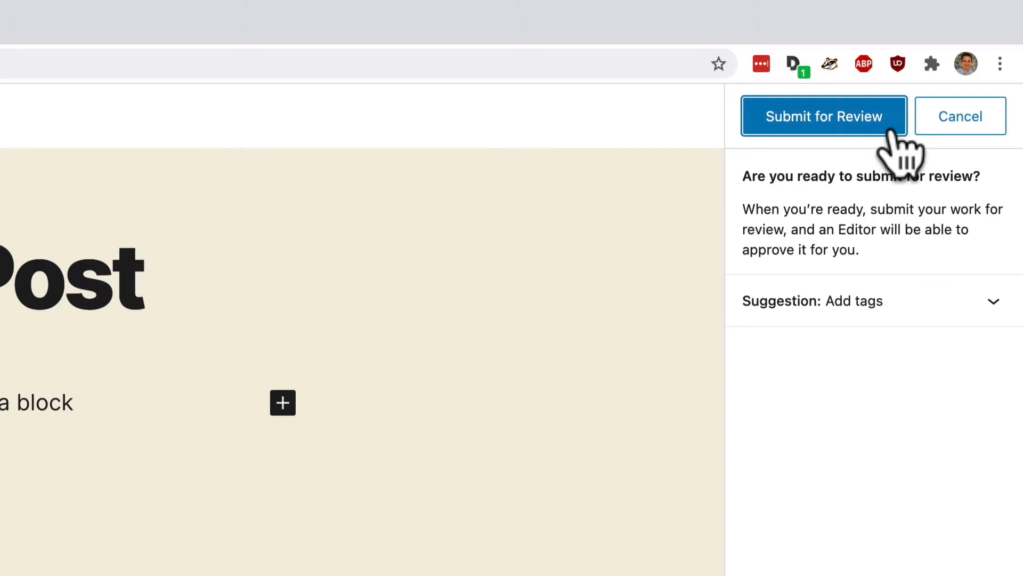
pyautogui.click(946, 131)
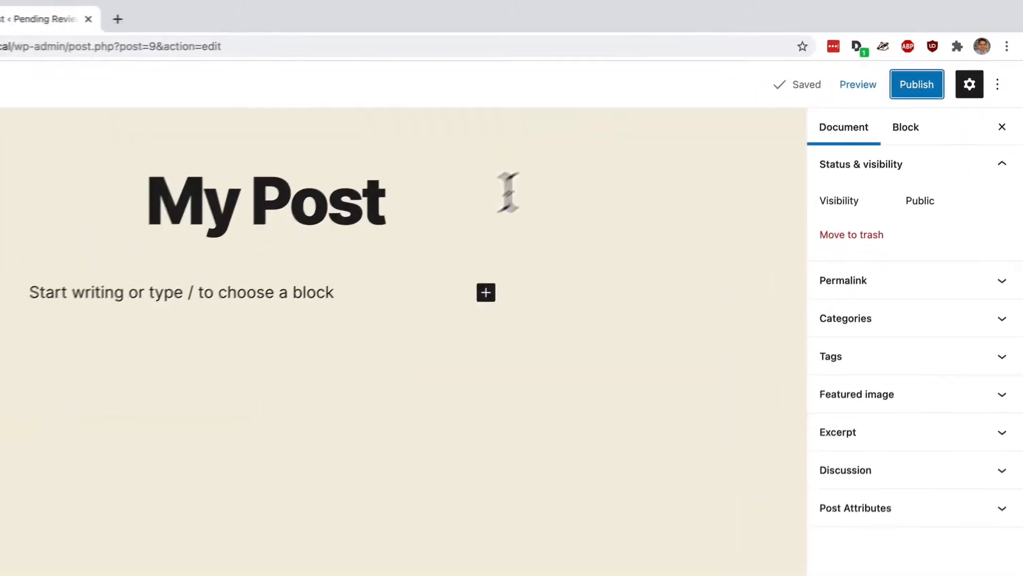
pyautogui.click(456, 210)
pyautogui.write('is live')
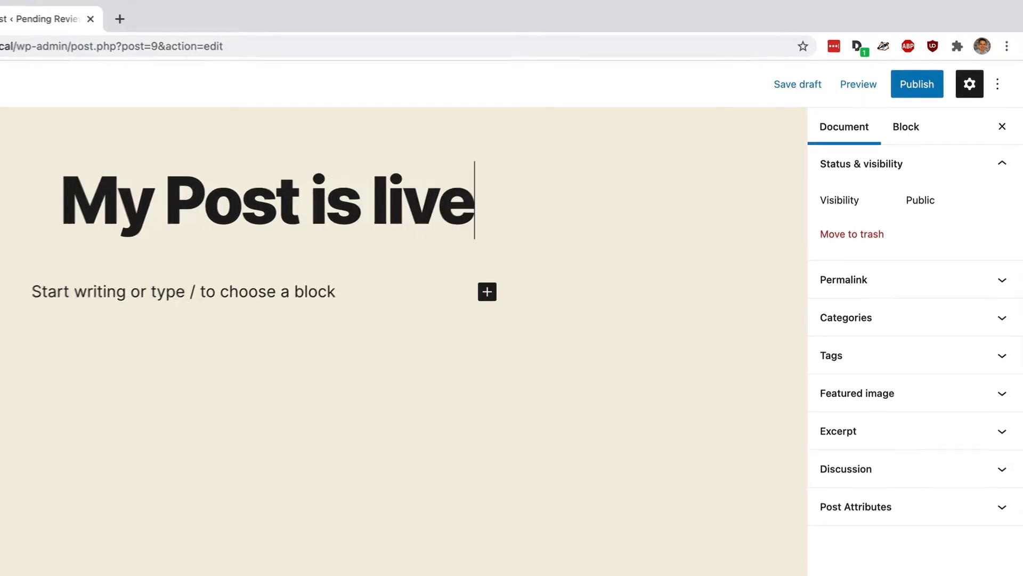
pyautogui.click(781, 90)
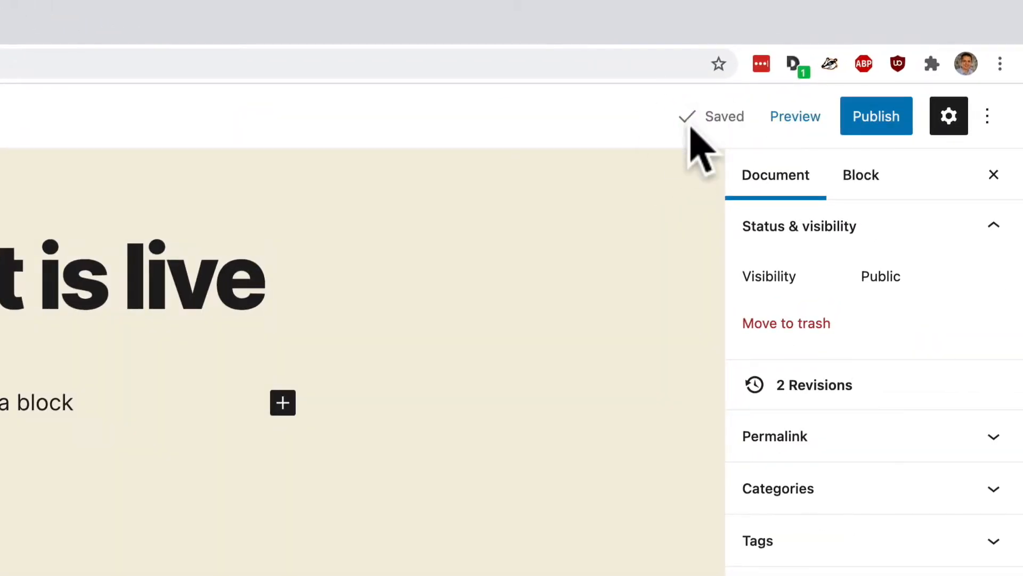
# - Check the pre-submission message for "My Post is live" and submit the post for review
pyautogui.click(860, 128)
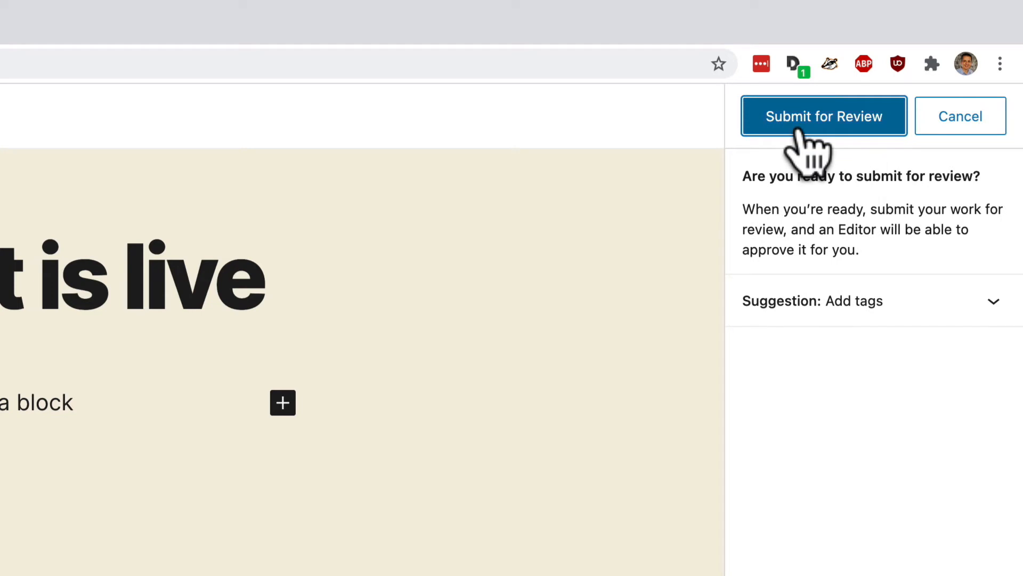
pyautogui.click(960, 116)
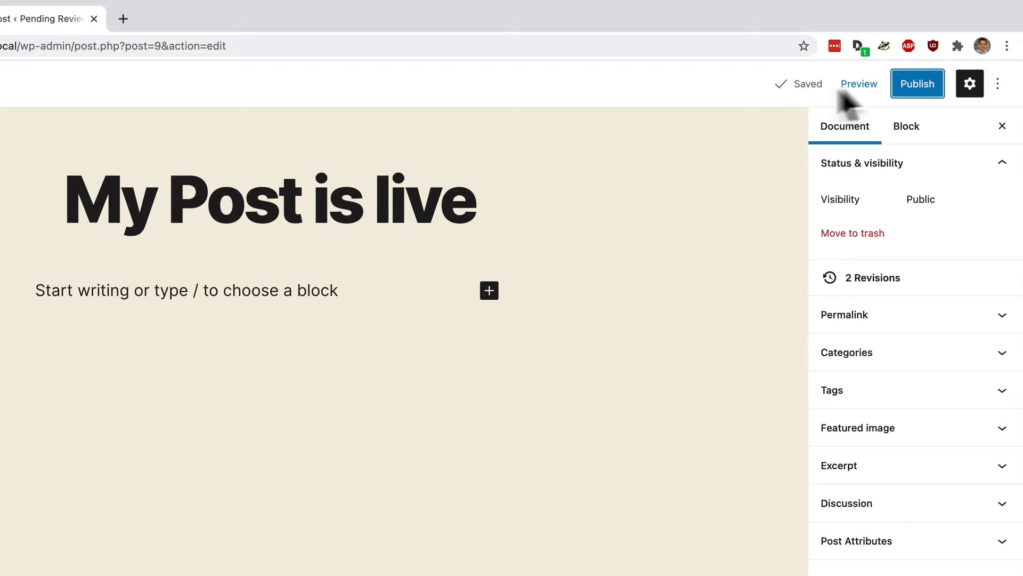
pyautogui.click(910, 91)
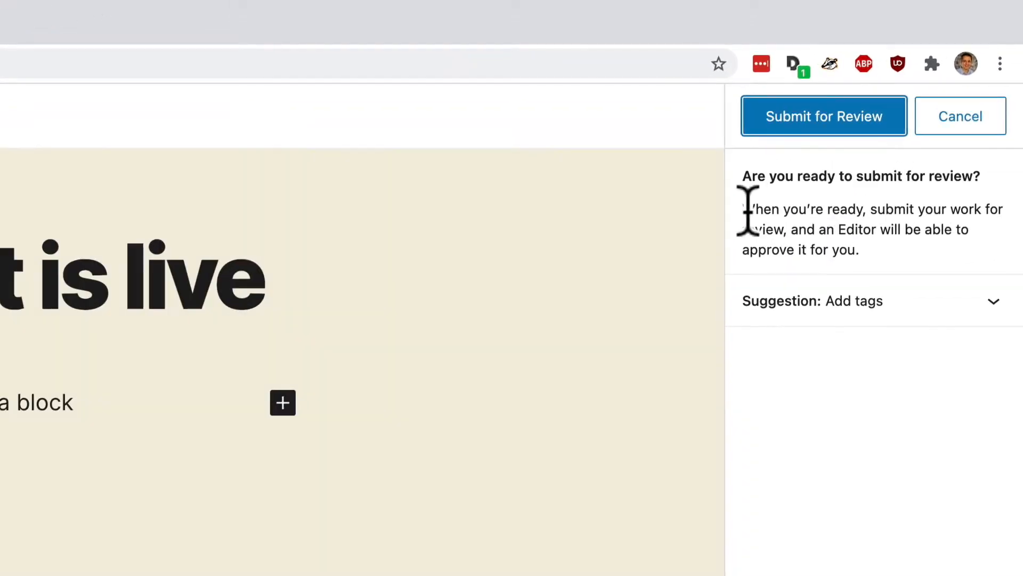
pyautogui.moveTo(746, 209); pyautogui.dragTo(876, 270)
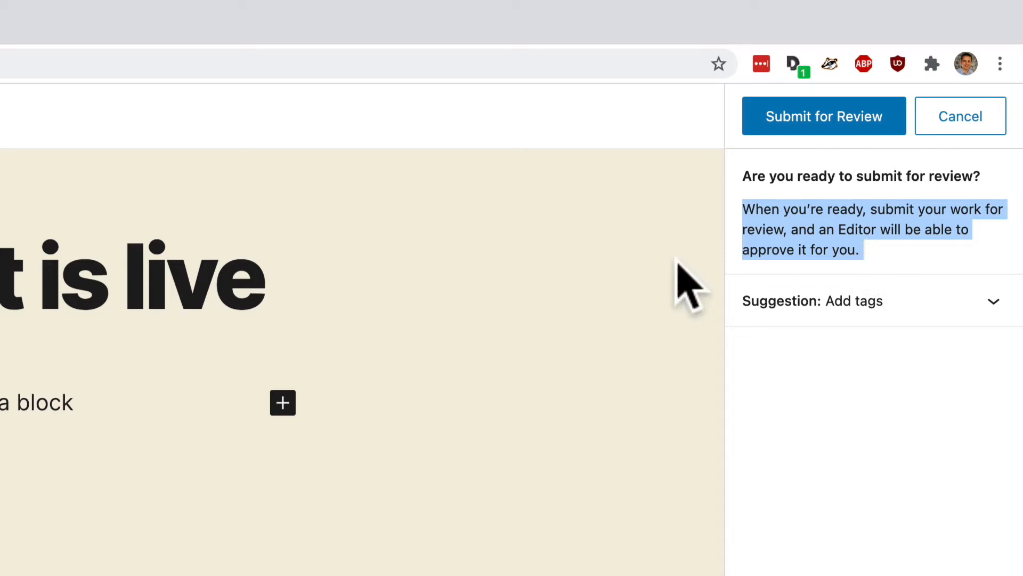
pyautogui.click(783, 128)
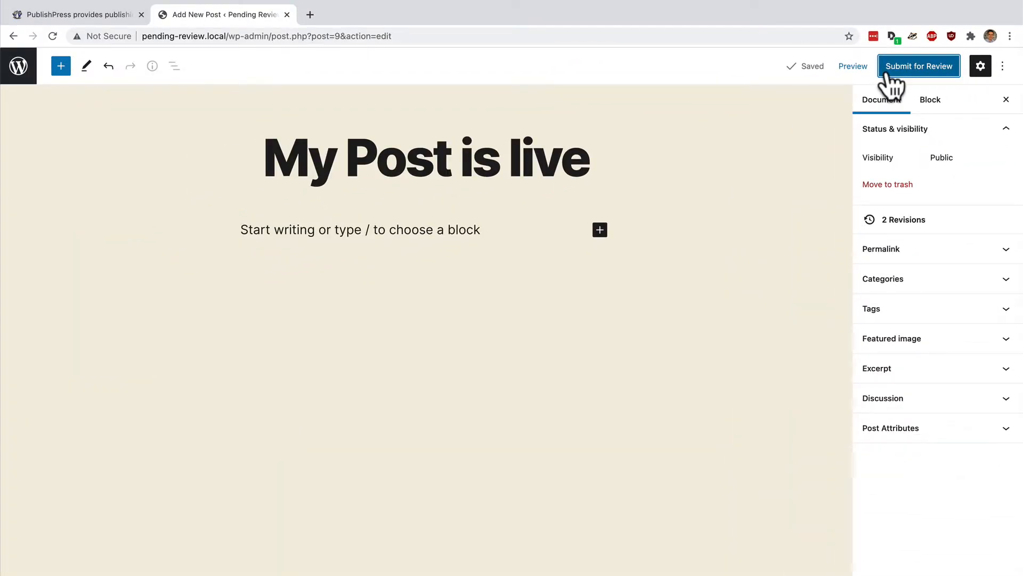
# - Return to the posts list and view the contributor's status options for "My Post is live" without changing them
pyautogui.click(17, 66)
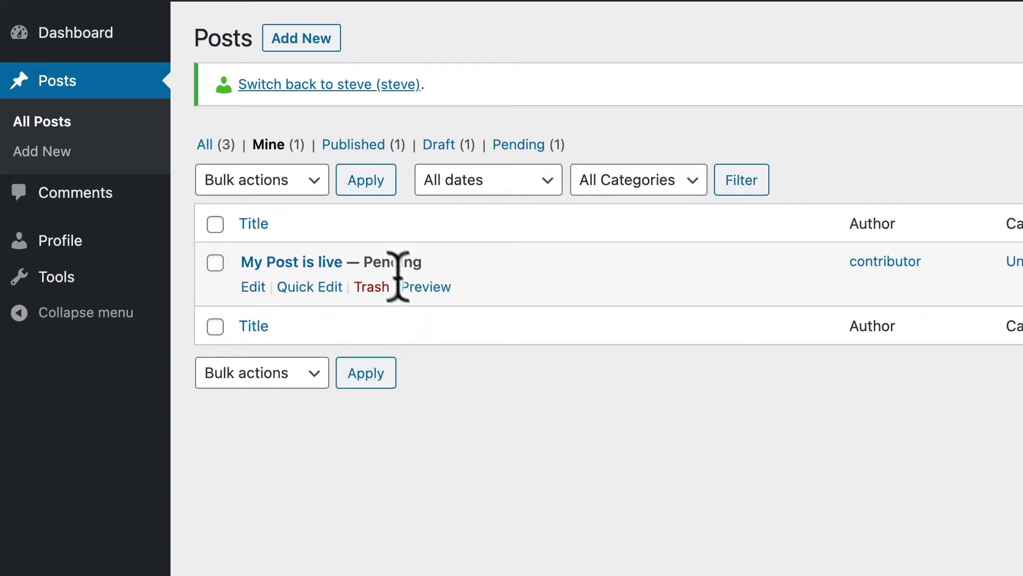
pyautogui.click(329, 289)
pyautogui.click(482, 438)
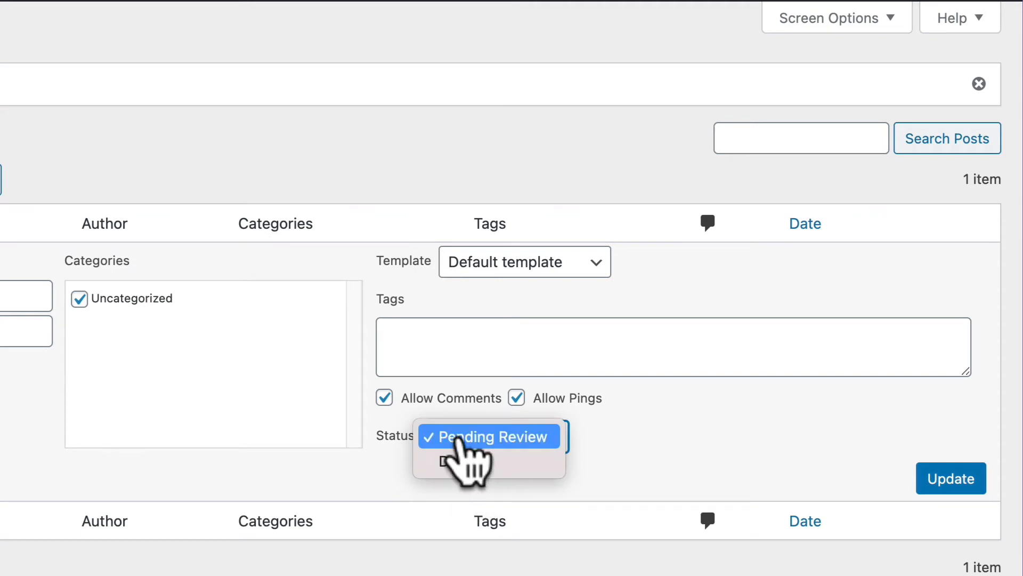
pyautogui.click(238, 479)
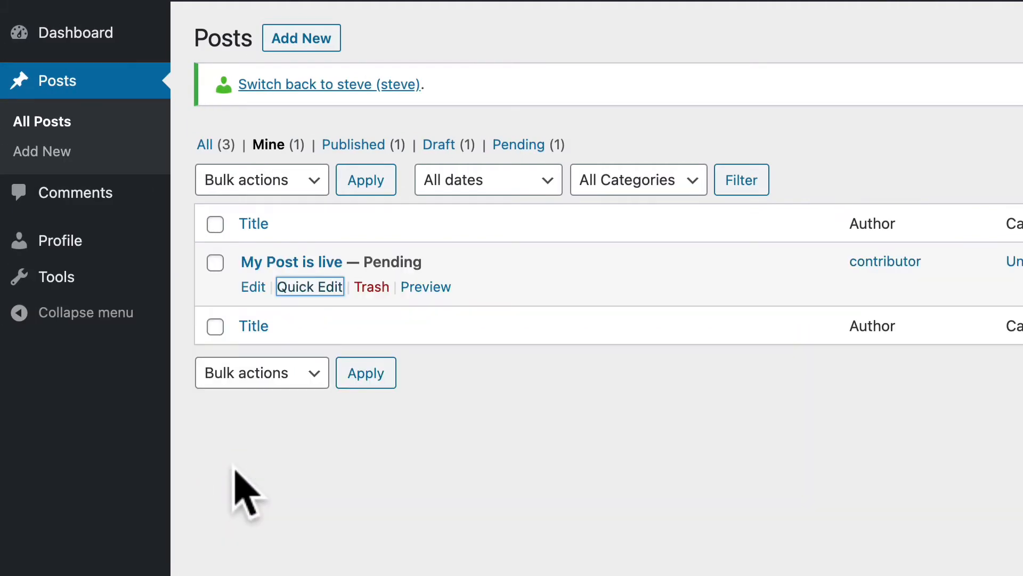
# - Switch back to the administrator account and check the status of "My Post is live" in the posts list
pyautogui.click(344, 86)
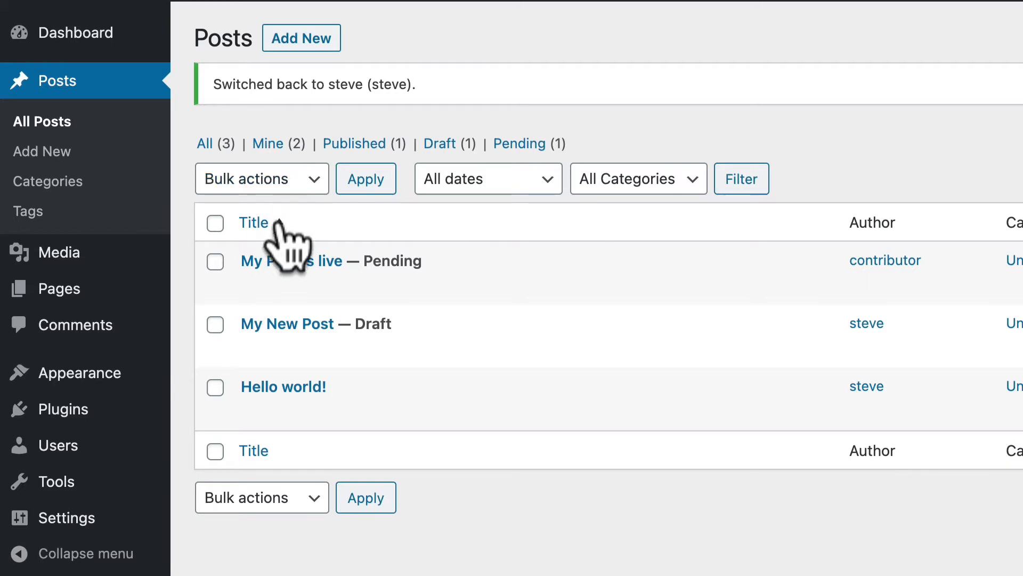
pyautogui.moveTo(270, 277)
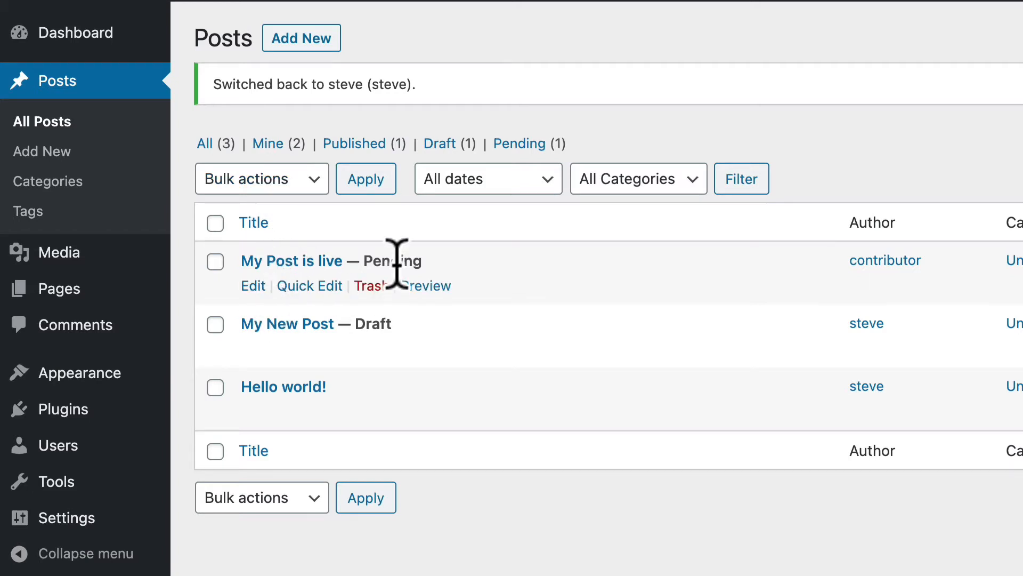
pyautogui.moveTo(364, 262); pyautogui.dragTo(472, 275)
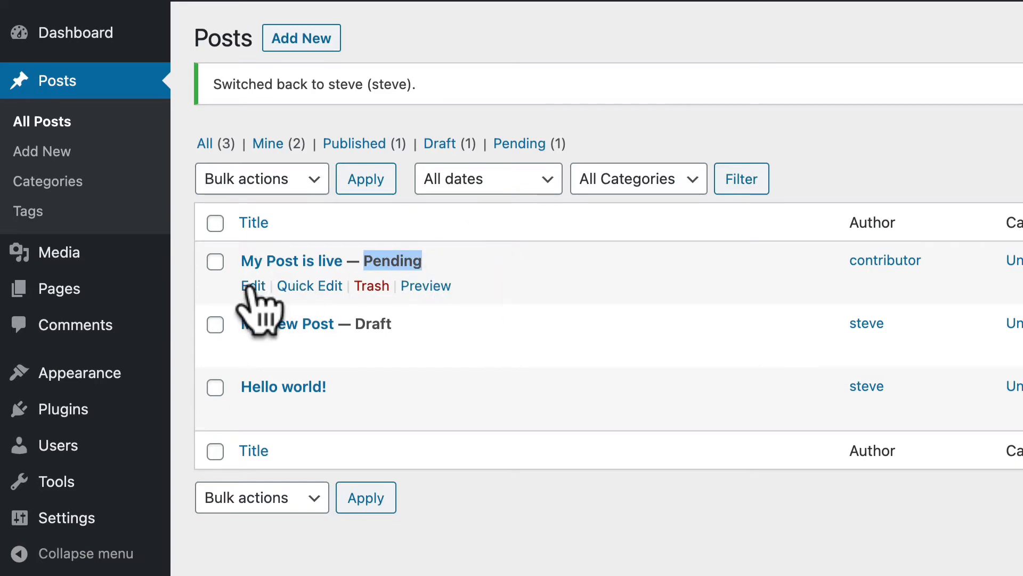
# - View the administrator's status options for "My Post is live" with Quick Edit and leave without saving
pyautogui.click(308, 286)
pyautogui.click(727, 317)
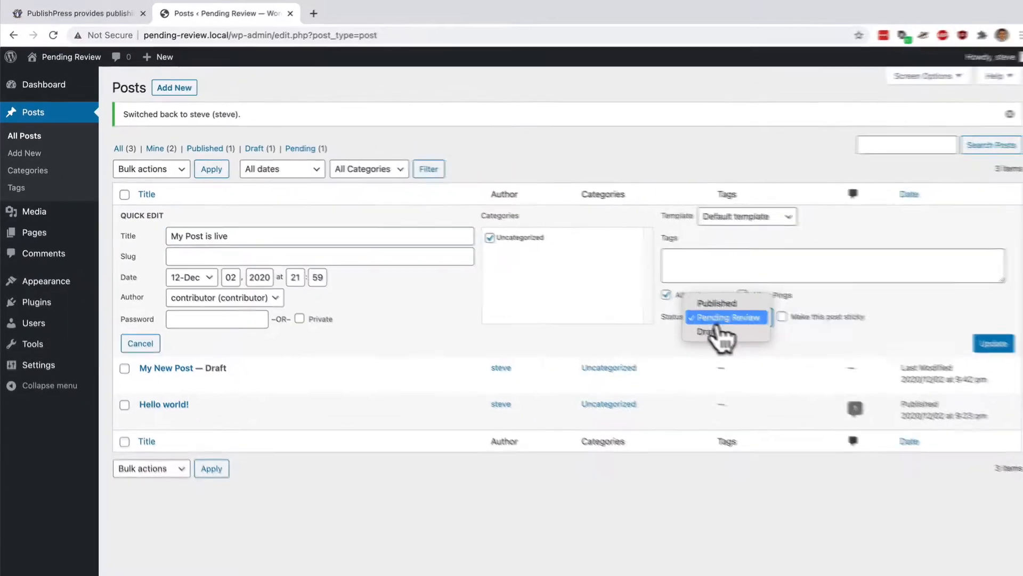
pyautogui.click(337, 342)
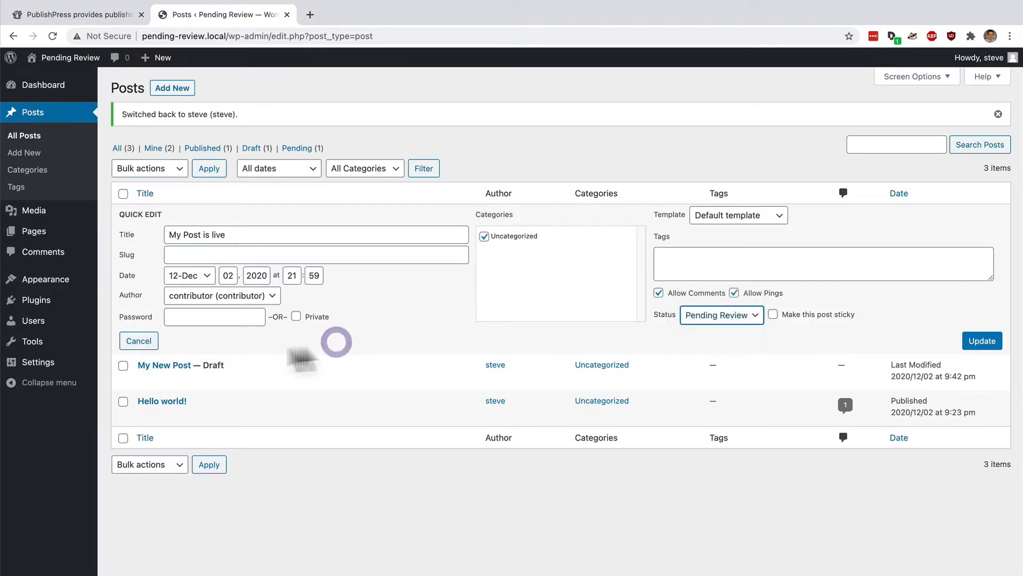
pyautogui.click(138, 342)
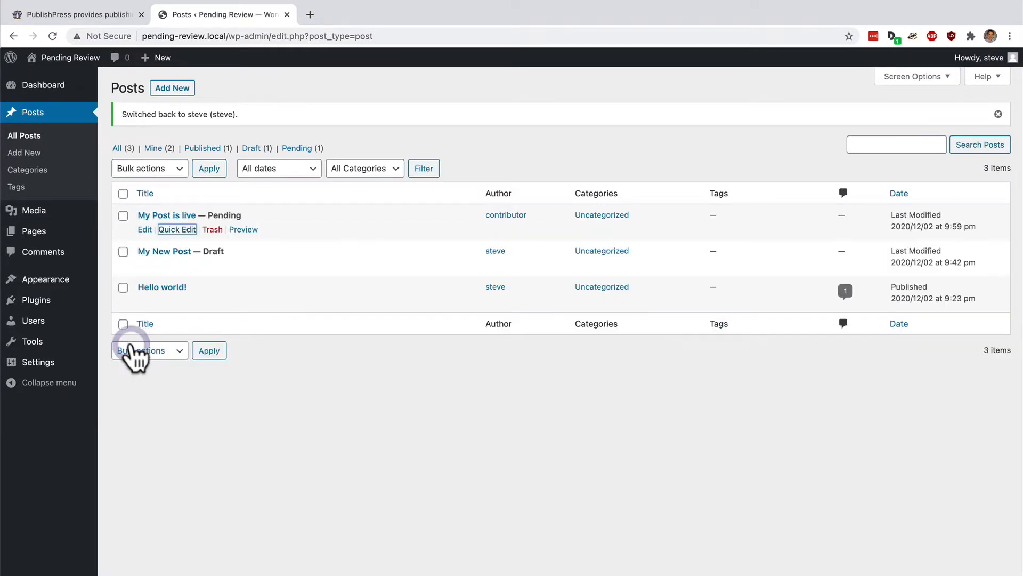
# - Open "My Post is live" in the editor, examine its review and publishing settings, and return to the posts list
pyautogui.click(144, 229)
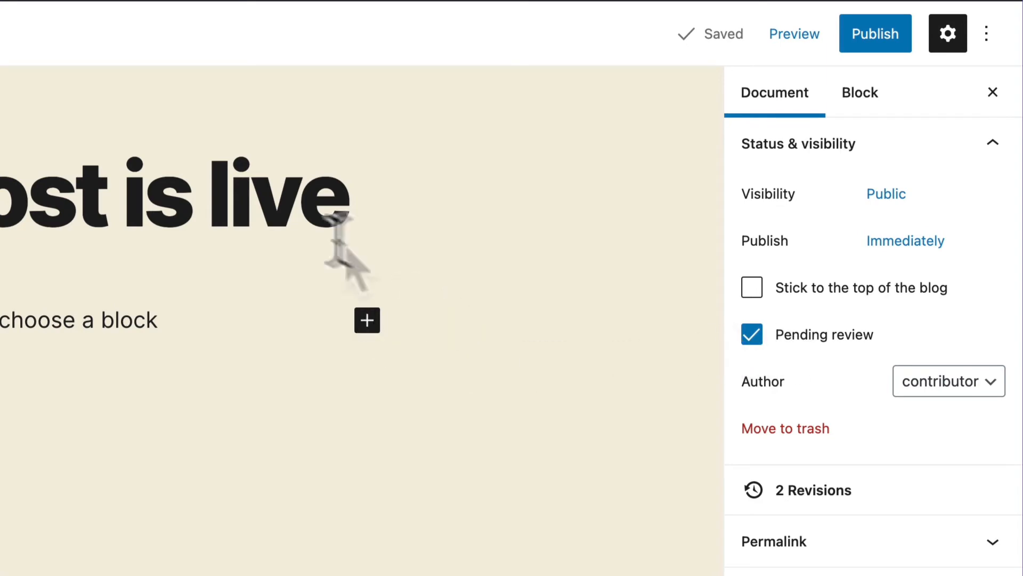
pyautogui.click(874, 35)
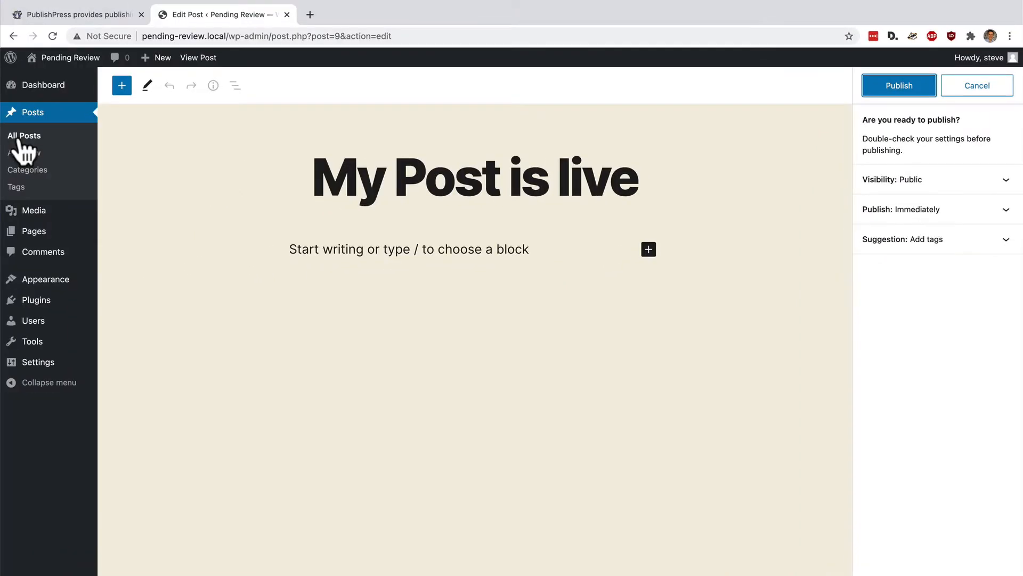
pyautogui.click(18, 140)
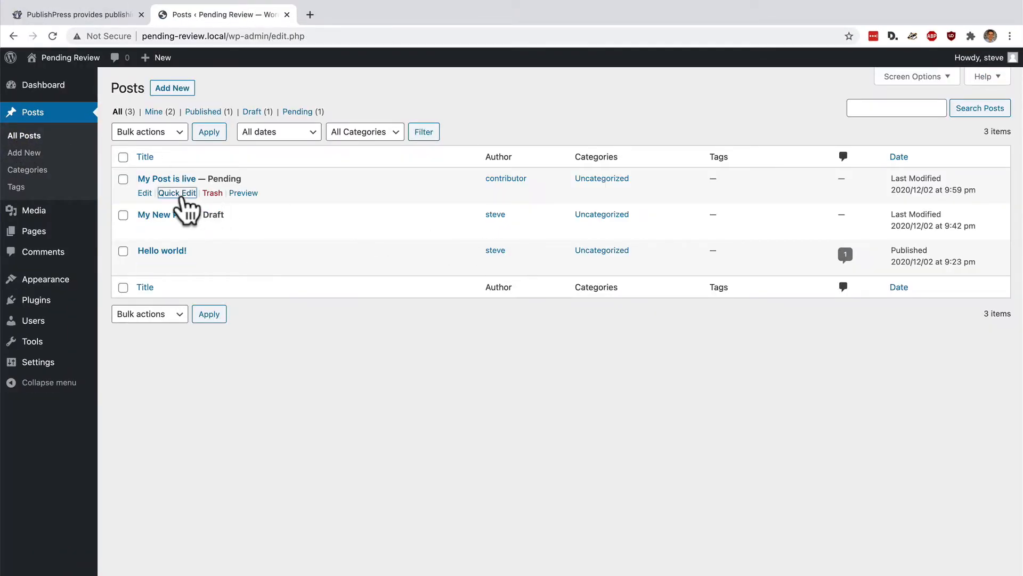
# - Use Quick Edit to set the status of "My Post is live" to Published and update the post
pyautogui.click(173, 192)
pyautogui.click(726, 281)
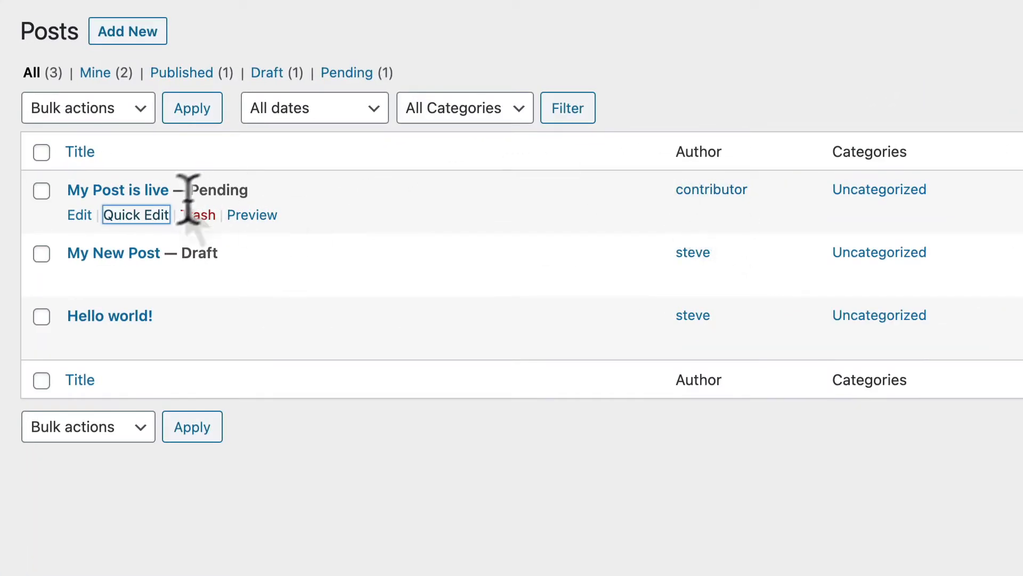
pyautogui.click(136, 214)
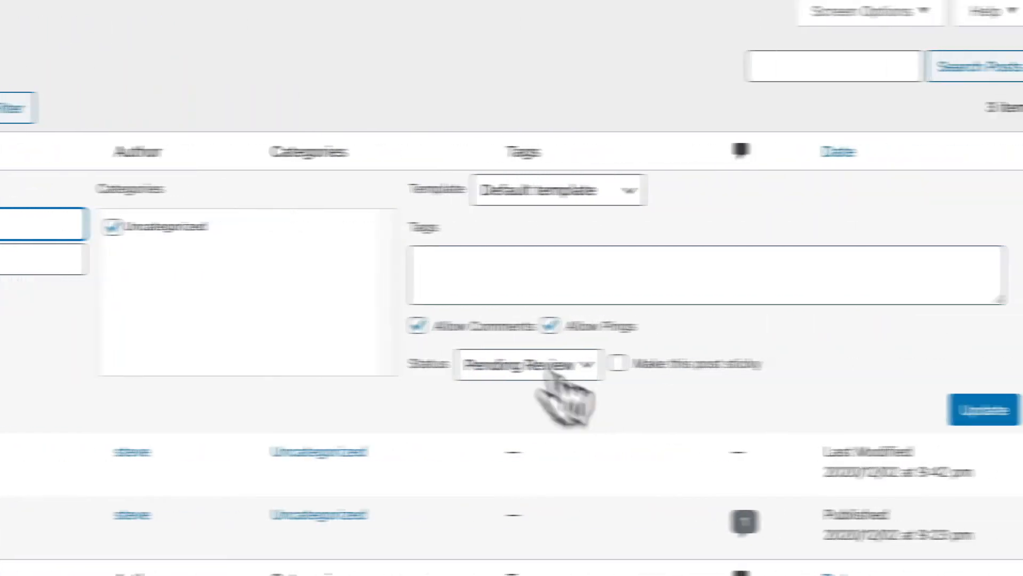
pyautogui.click(549, 368)
pyautogui.click(499, 340)
pyautogui.click(939, 410)
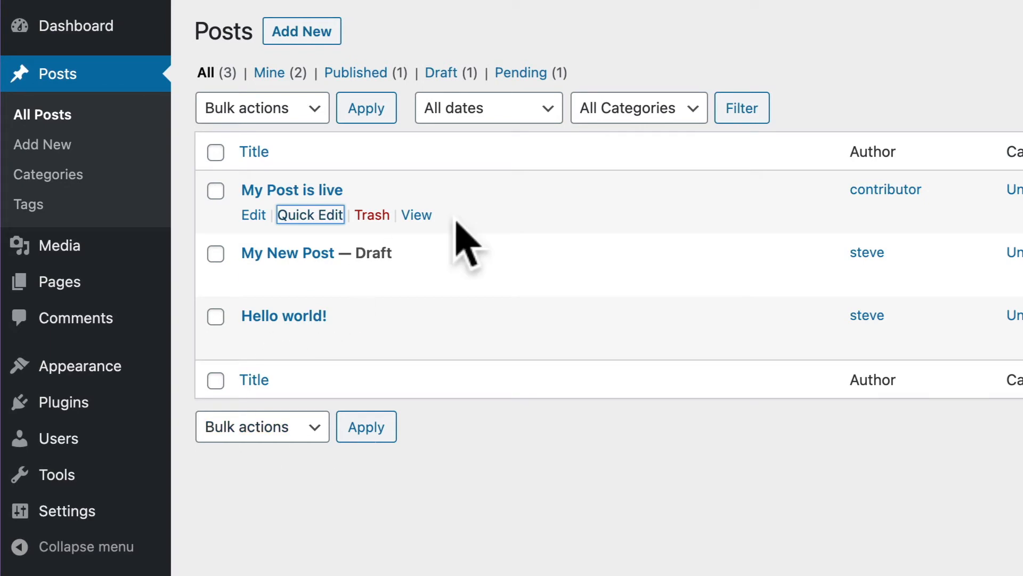
# - Switch to the contributor account and check how "My Post is live" is listed among its posts
pyautogui.click(80, 438)
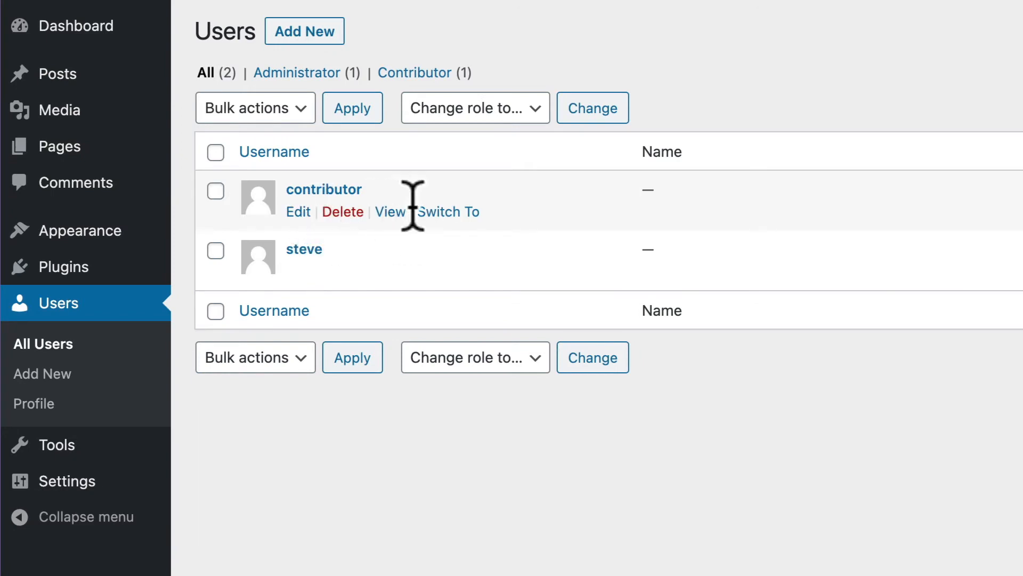
pyautogui.click(449, 212)
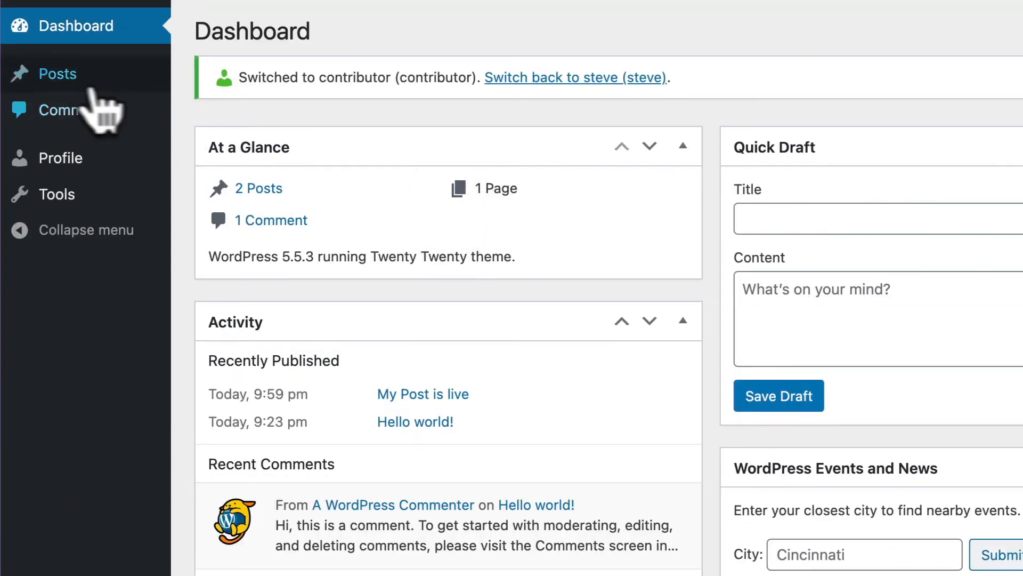
pyautogui.click(64, 77)
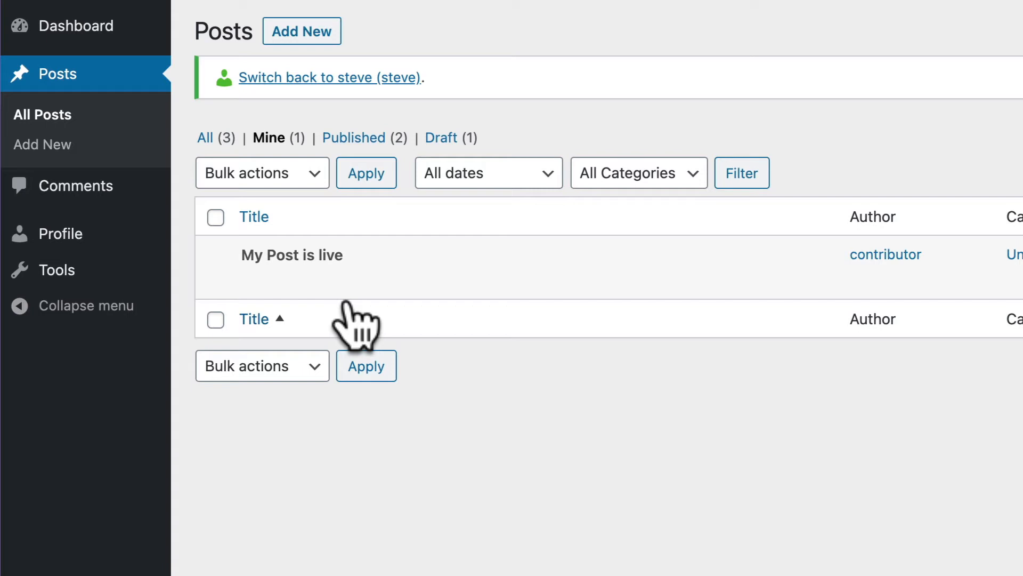
pyautogui.moveTo(308, 256)
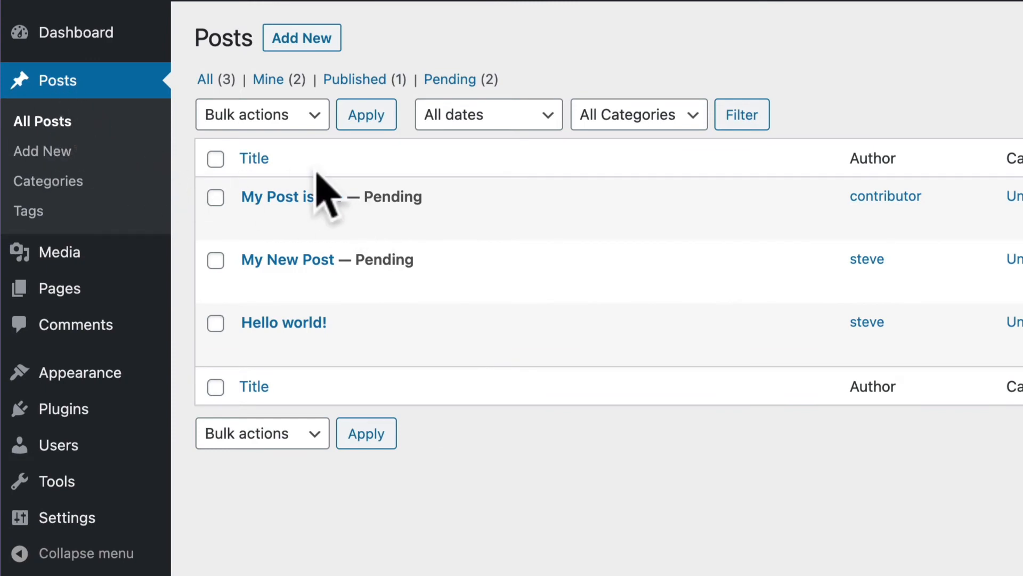
# - Examine the Pending label beside "My Post is live" in the administrator's posts list and filter the list to pending posts
pyautogui.doubleClick(351, 196)
pyautogui.moveTo(386, 197); pyautogui.dragTo(424, 201)
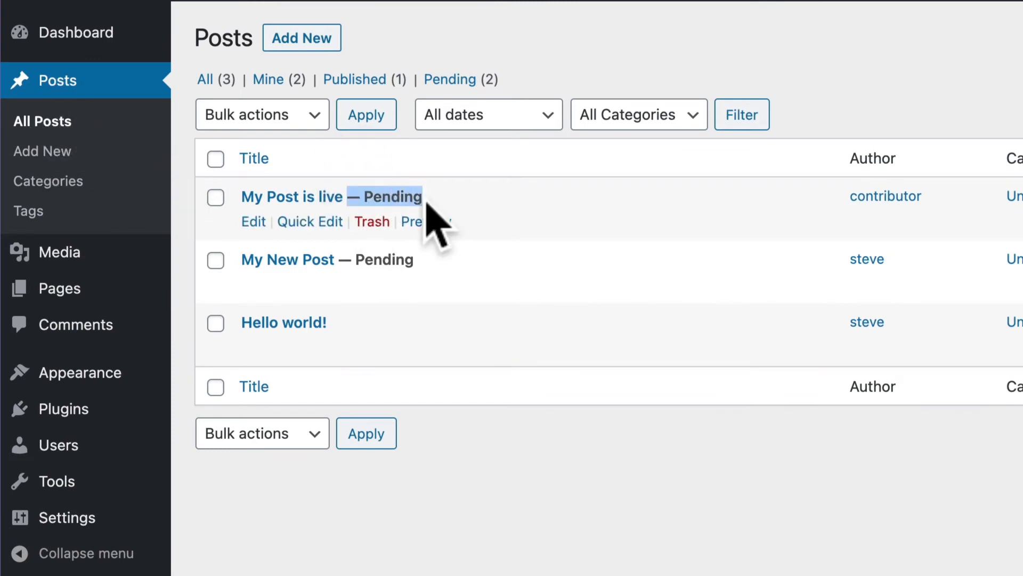
pyautogui.click(450, 83)
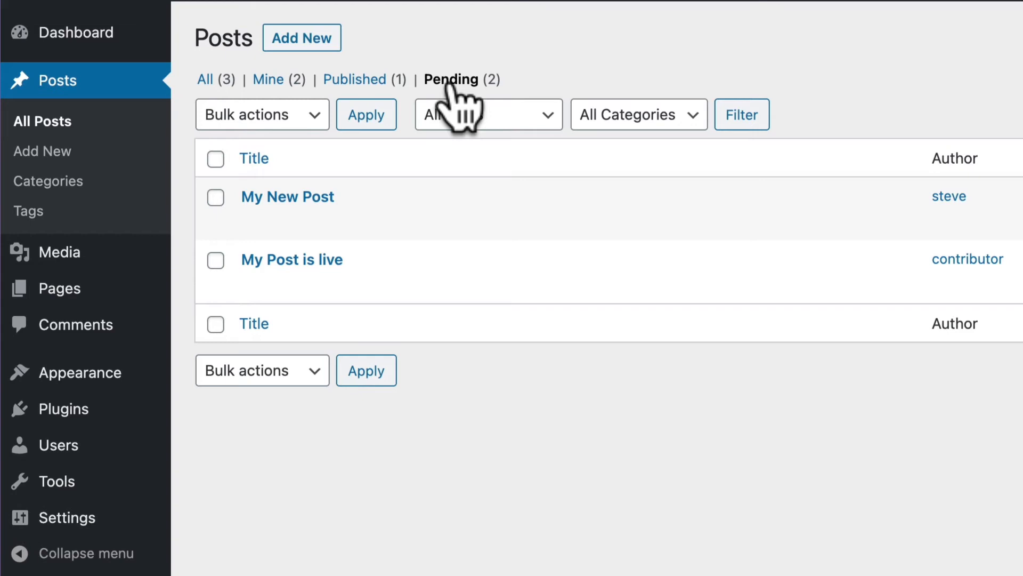
# - Search the plugin directory for "publishpress", then install and activate the PublishPress editorial calendar plugin
pyautogui.click(57, 409)
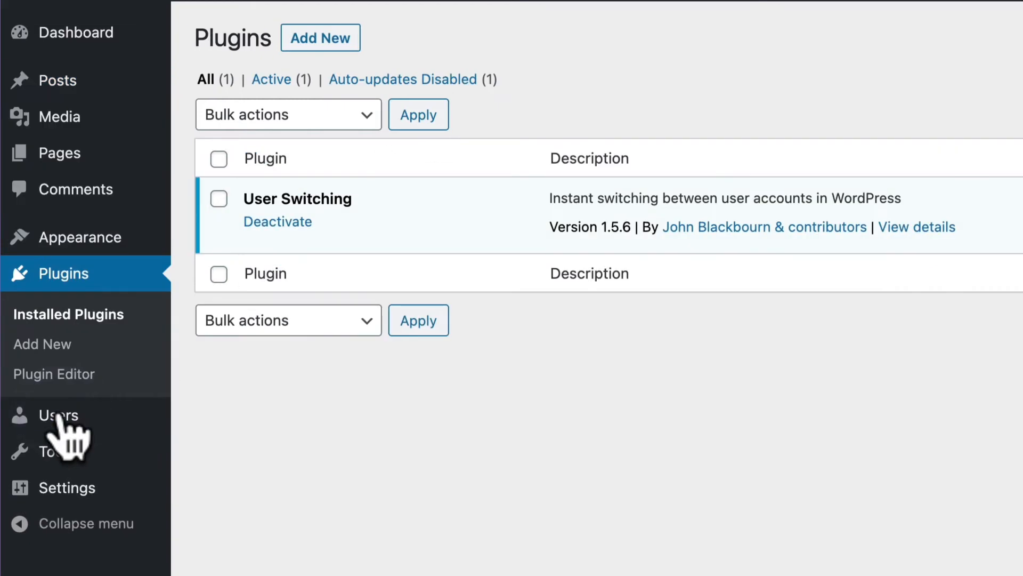
pyautogui.moveTo(59, 416)
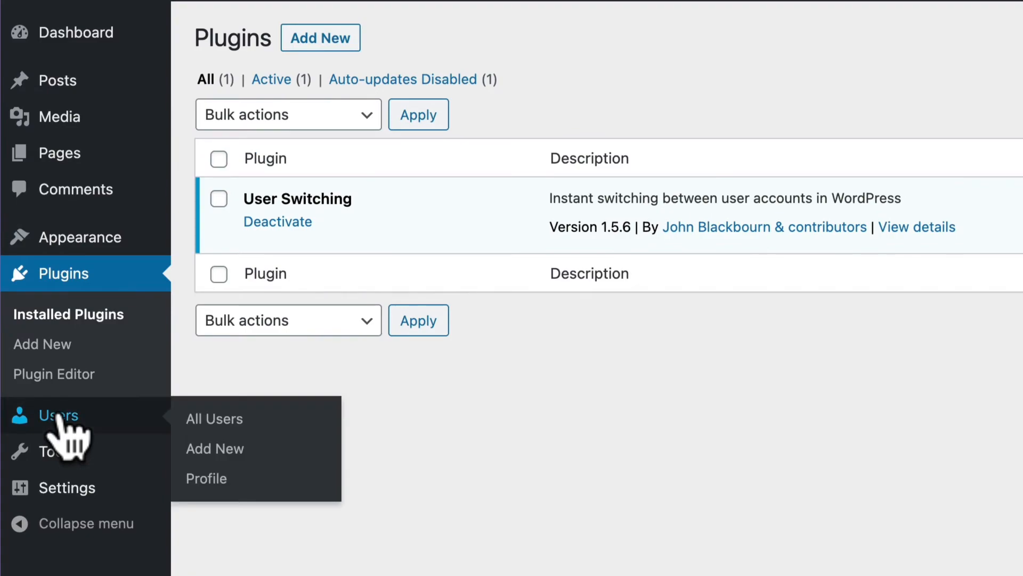
pyautogui.click(298, 38)
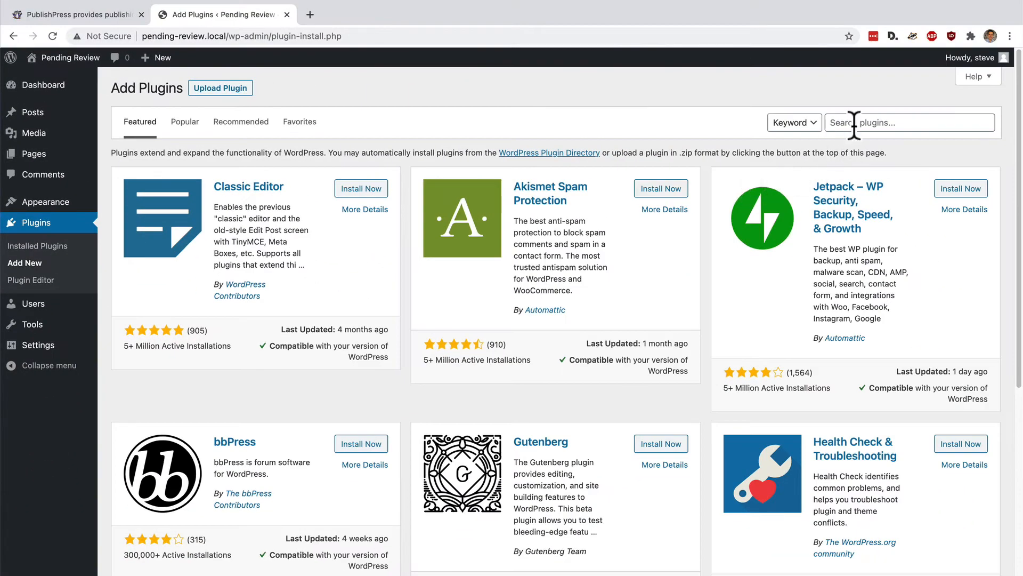
pyautogui.click(1021, 118)
pyautogui.write('publishp')
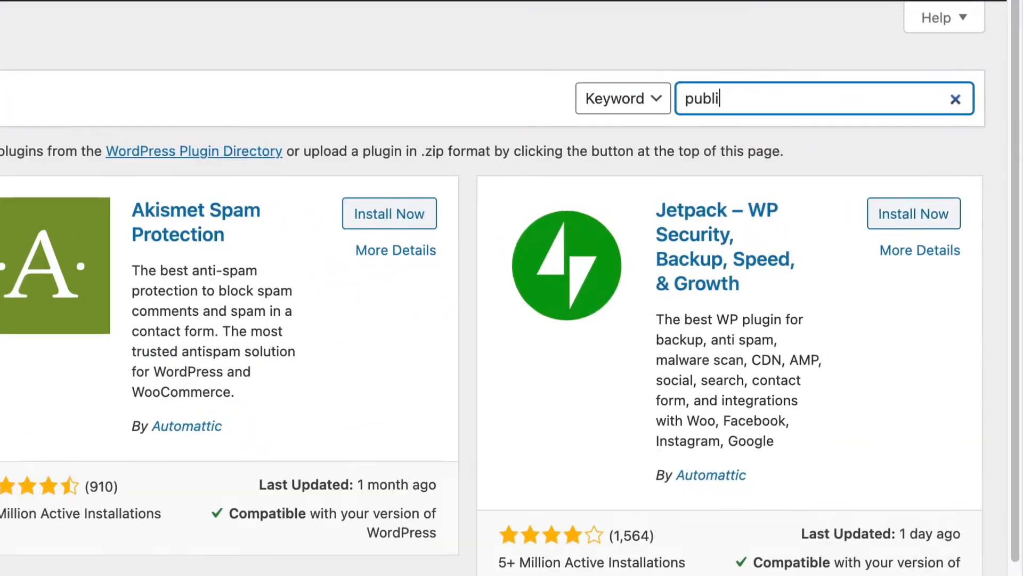
pyautogui.write('ress')
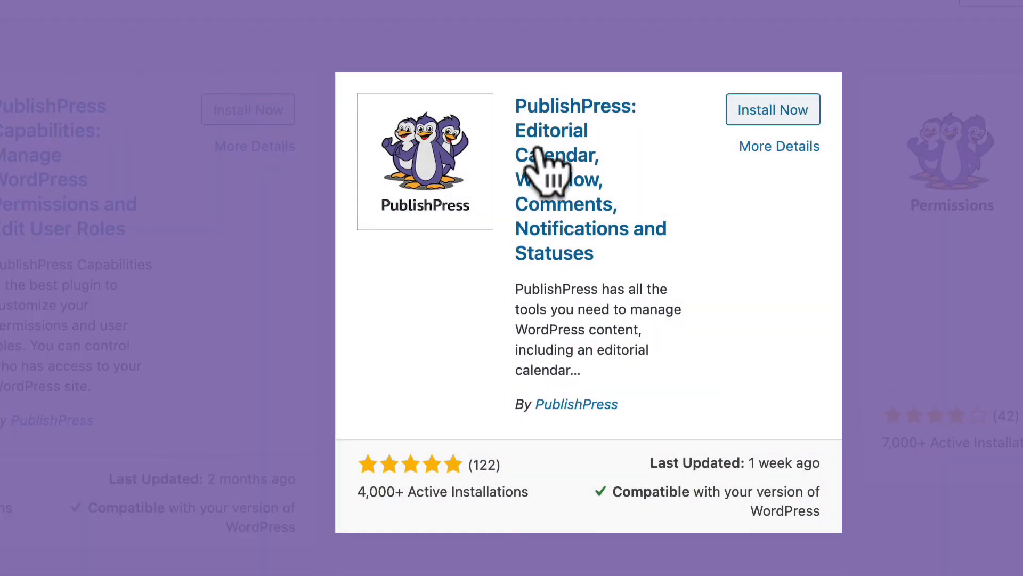
pyautogui.click(787, 115)
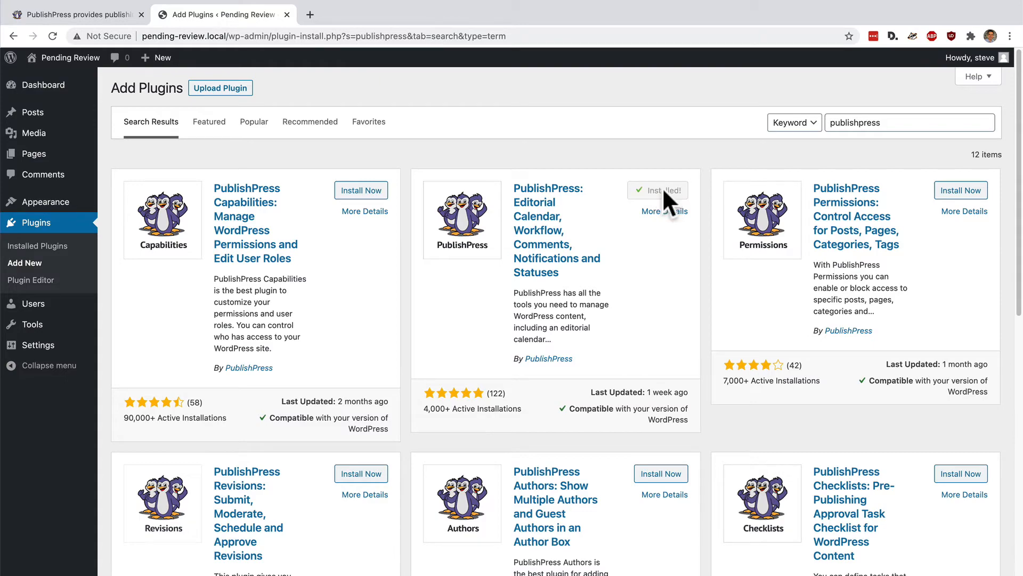
pyautogui.click(665, 193)
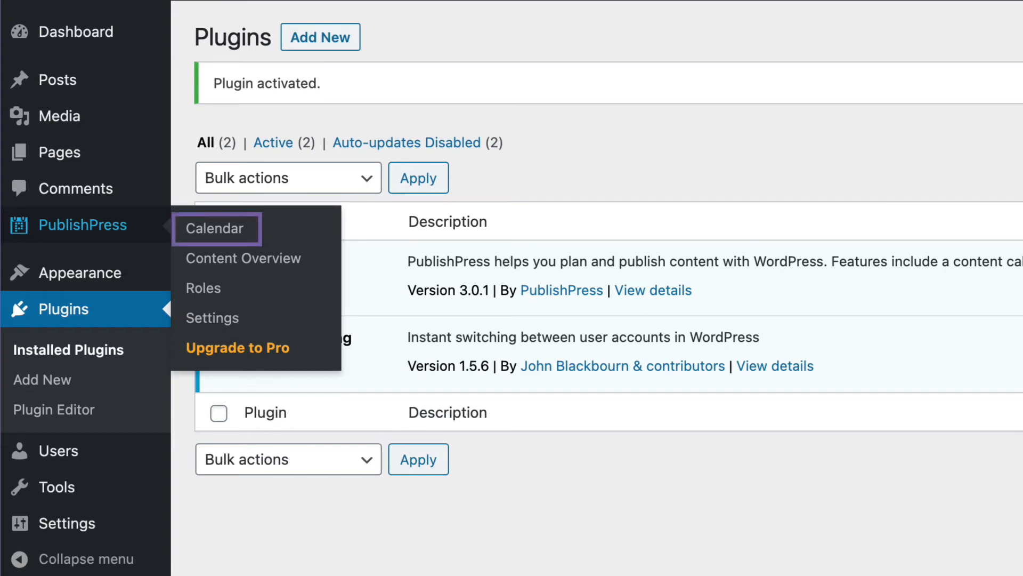
# - Open the PublishPress calendar and expand the December 2 entries to examine the pending posts
pyautogui.click(113, 225)
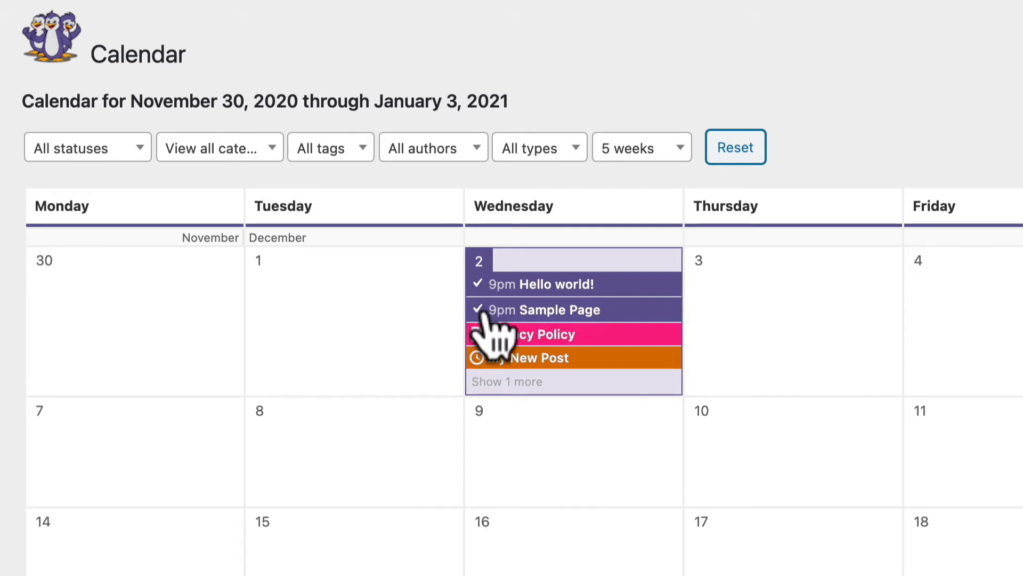
pyautogui.click(489, 381)
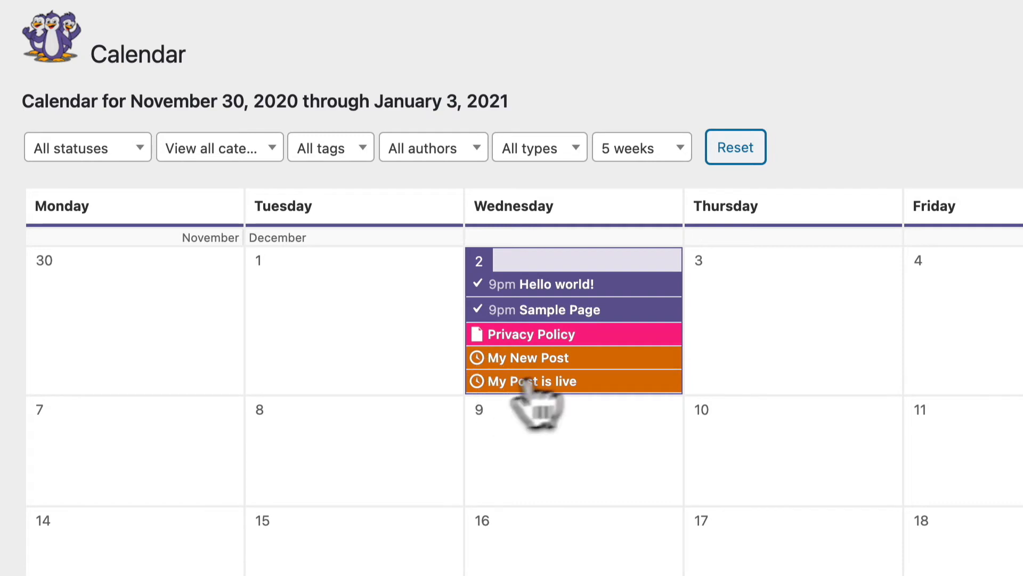
pyautogui.moveTo(503, 358); pyautogui.dragTo(533, 364)
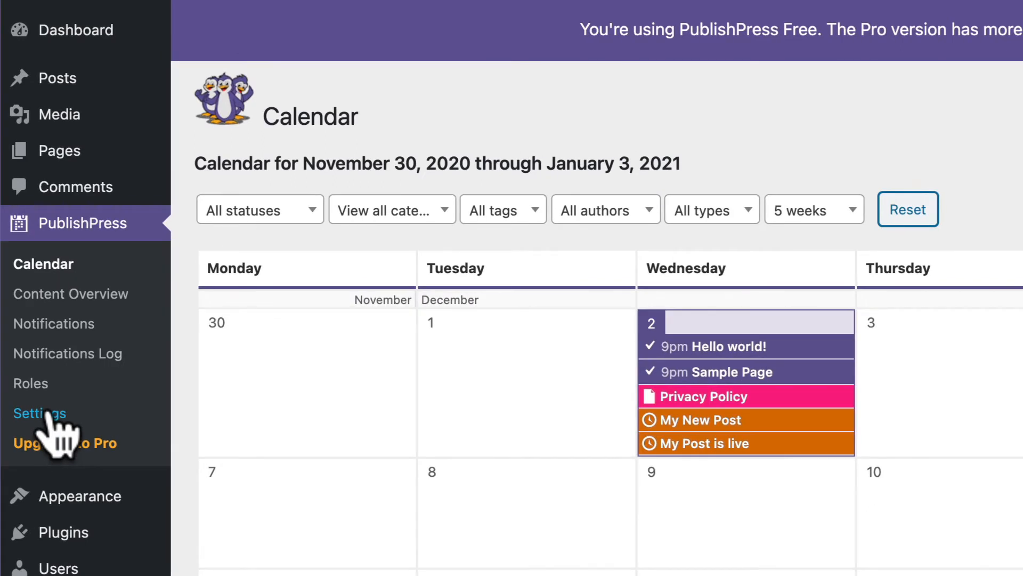
# - Open the "Pending review" status for editing in the PublishPress settings and change its color to green
pyautogui.click(49, 413)
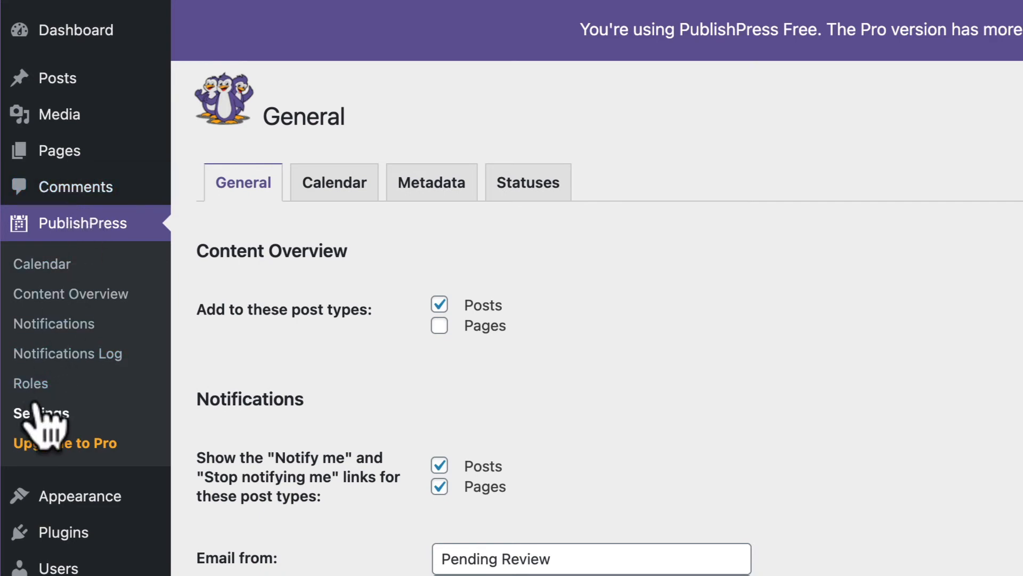
pyautogui.click(546, 193)
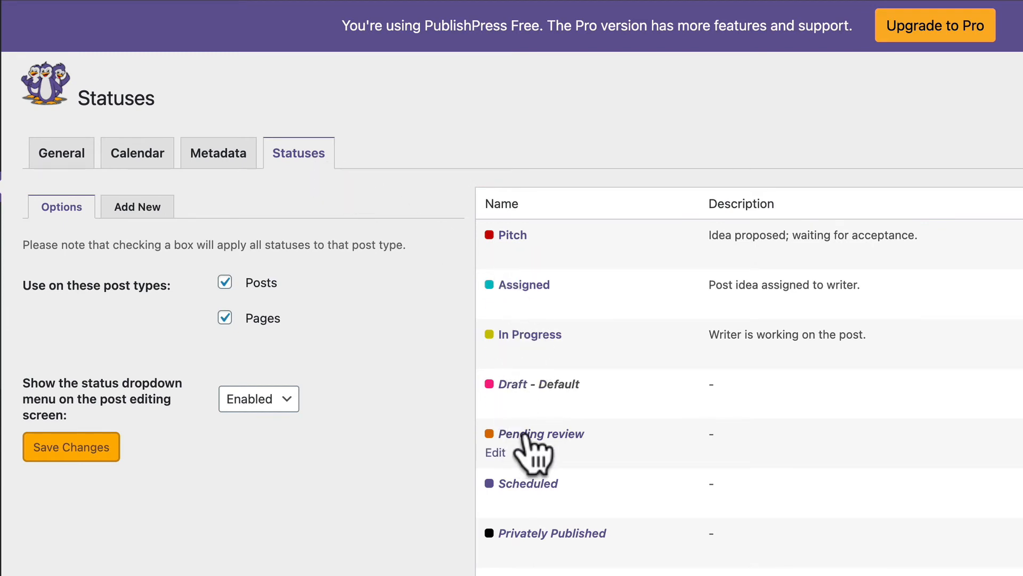
pyautogui.click(491, 453)
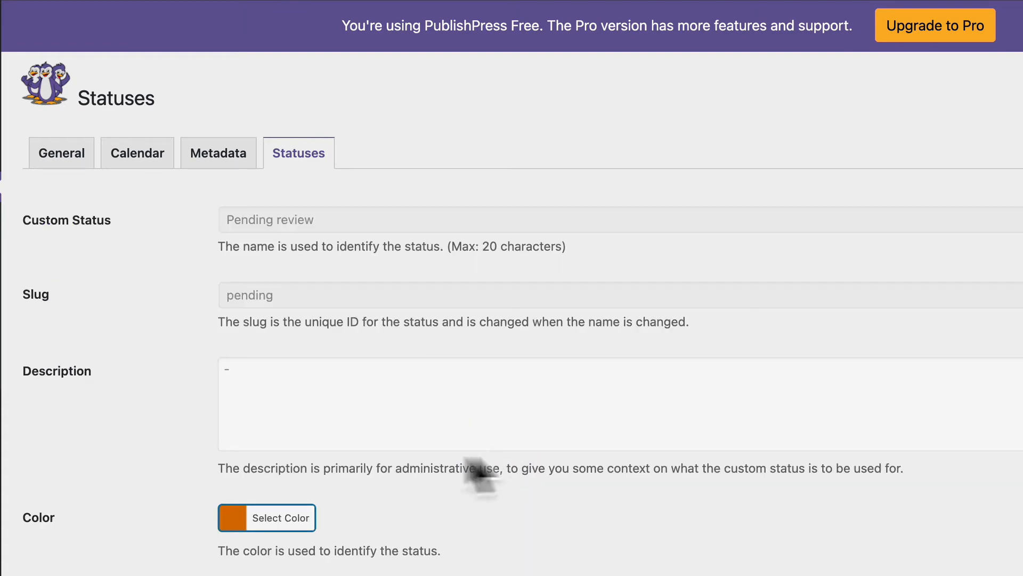
pyautogui.click(230, 517)
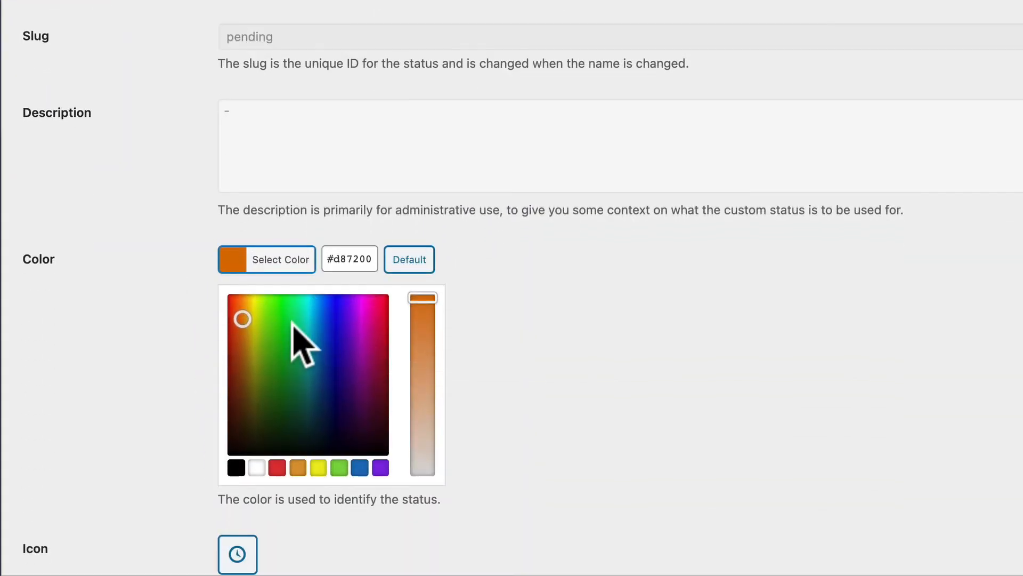
pyautogui.click(289, 477)
pyautogui.click(176, 341)
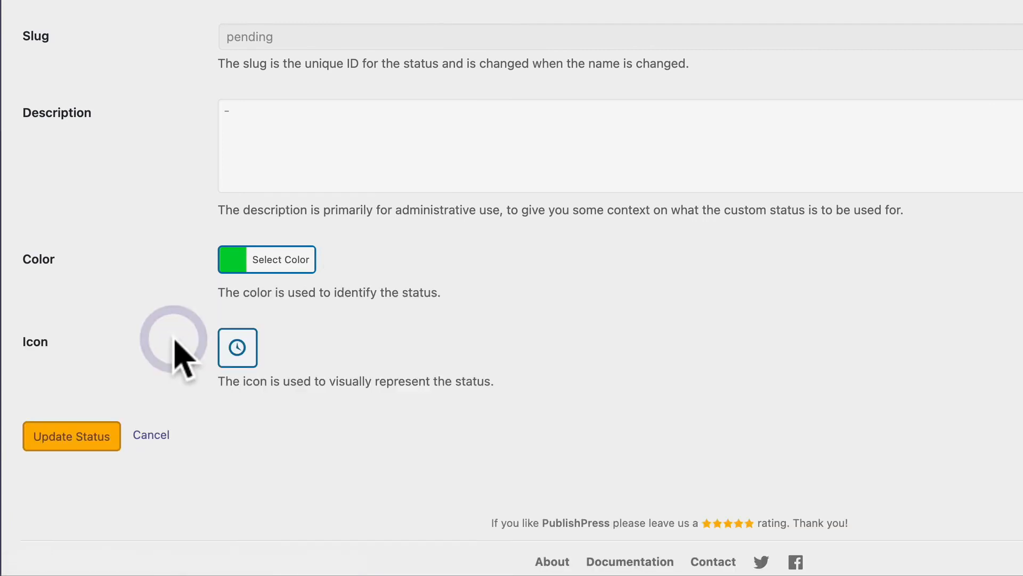
# - Set the "Pending review" status icon to the dashboard gauge and update the status
pyautogui.scroll(-1, 178, 354)
pyautogui.click(237, 320)
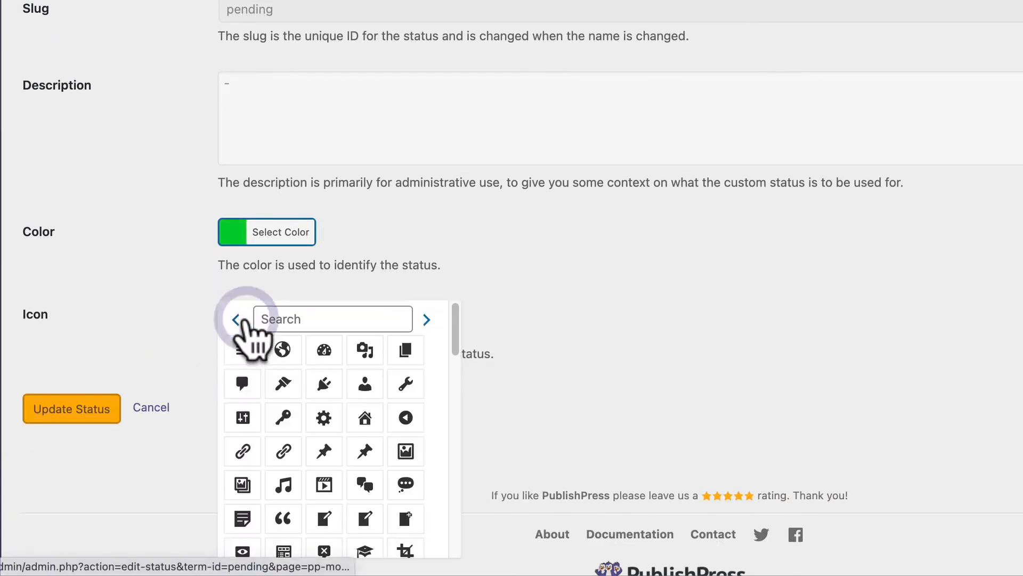
pyautogui.click(326, 351)
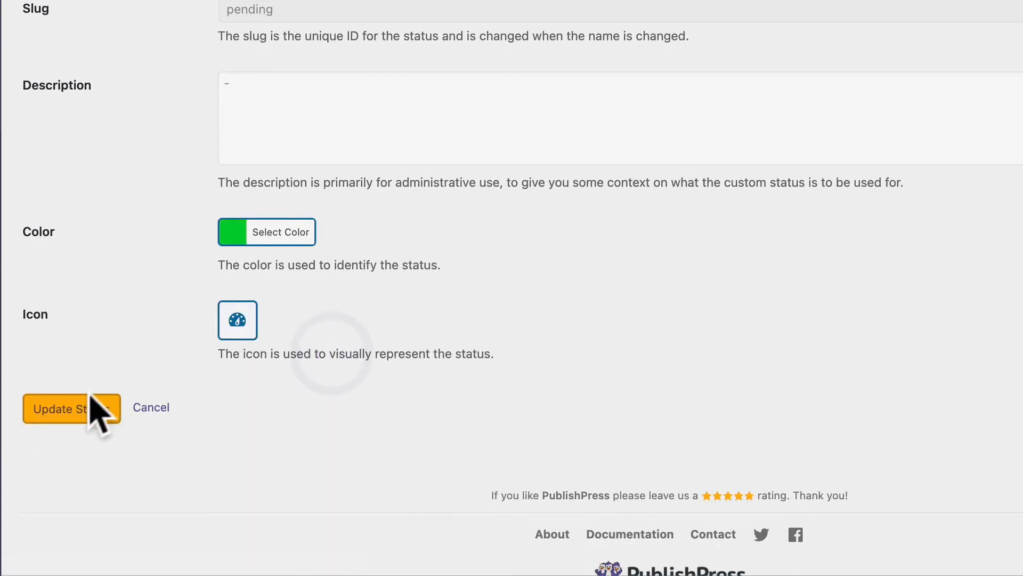
pyautogui.click(81, 409)
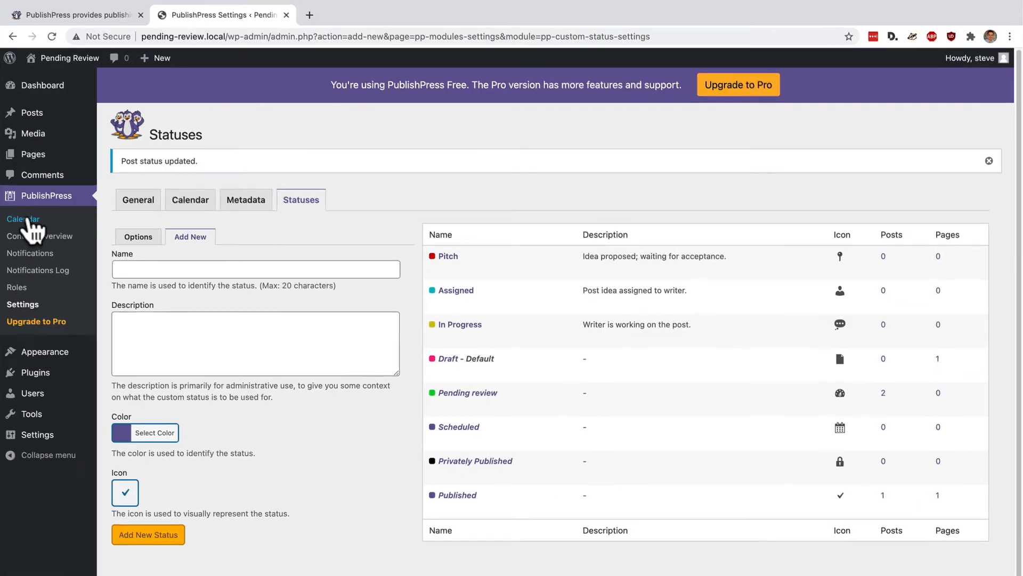
# - Create a calendar post titled "My Post" for December 3, 2020, with the administrator as author and status Pending review
pyautogui.click(30, 221)
pyautogui.click(382, 323)
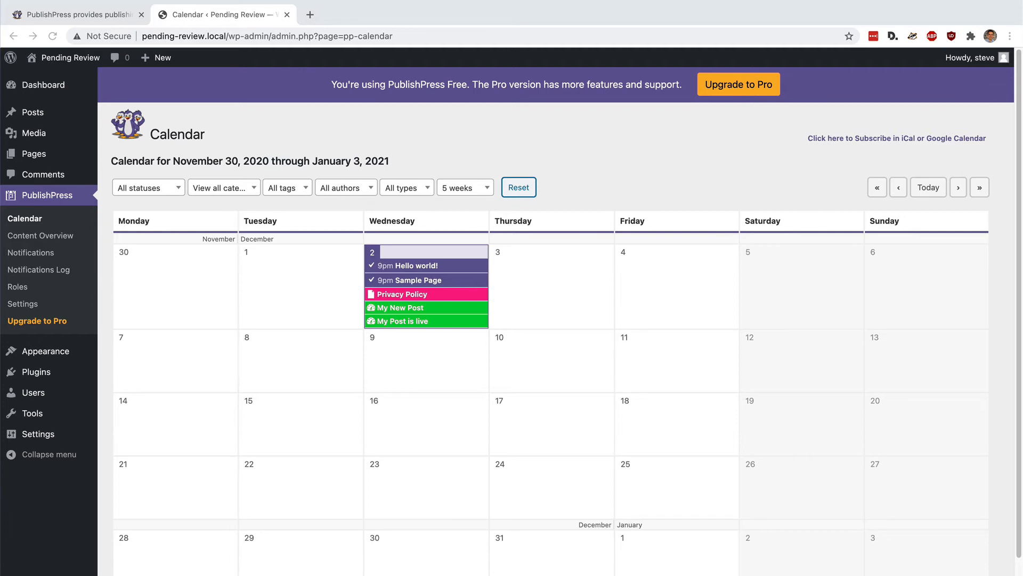
pyautogui.click(581, 264)
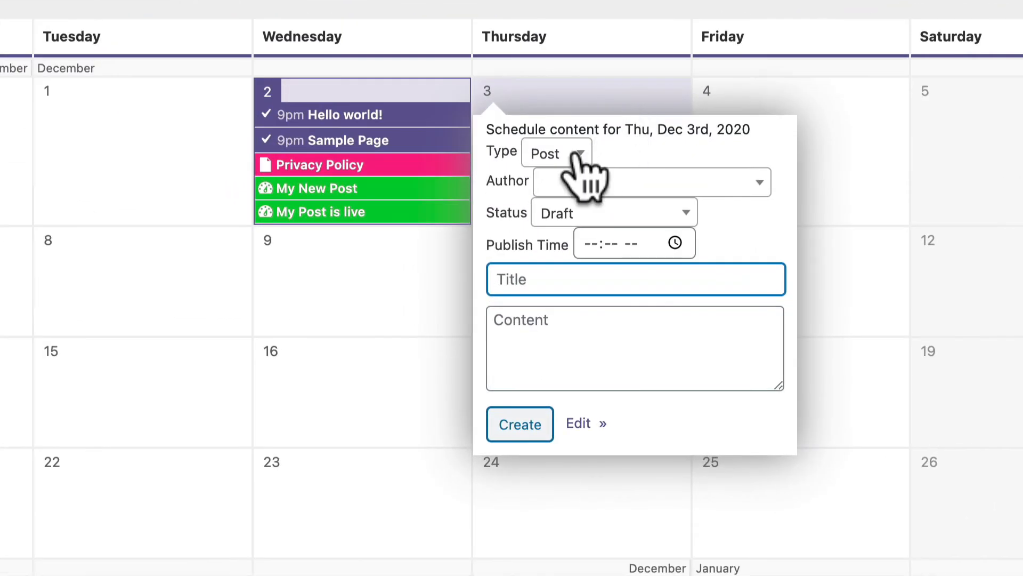
pyautogui.click(571, 205)
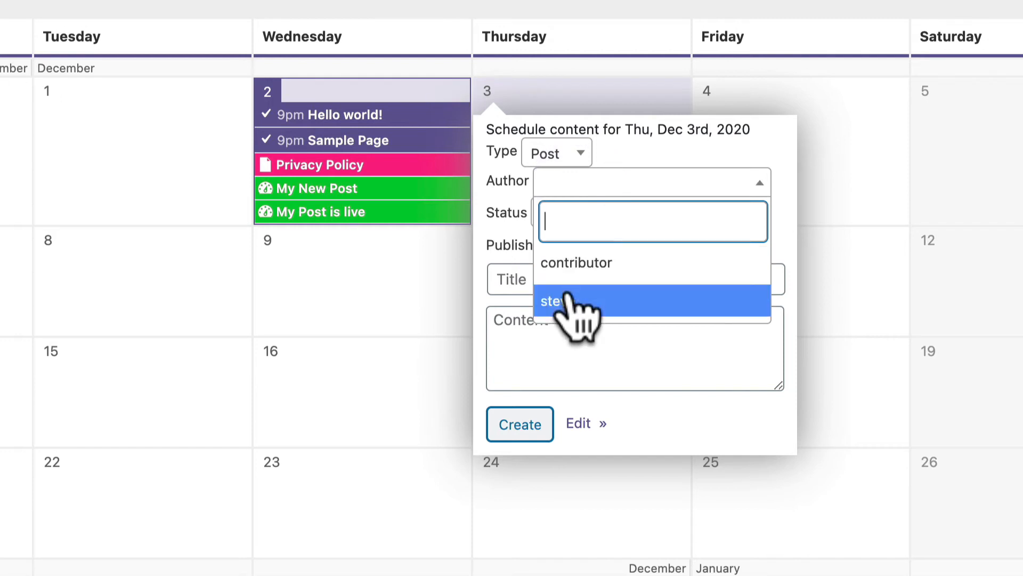
pyautogui.click(573, 298)
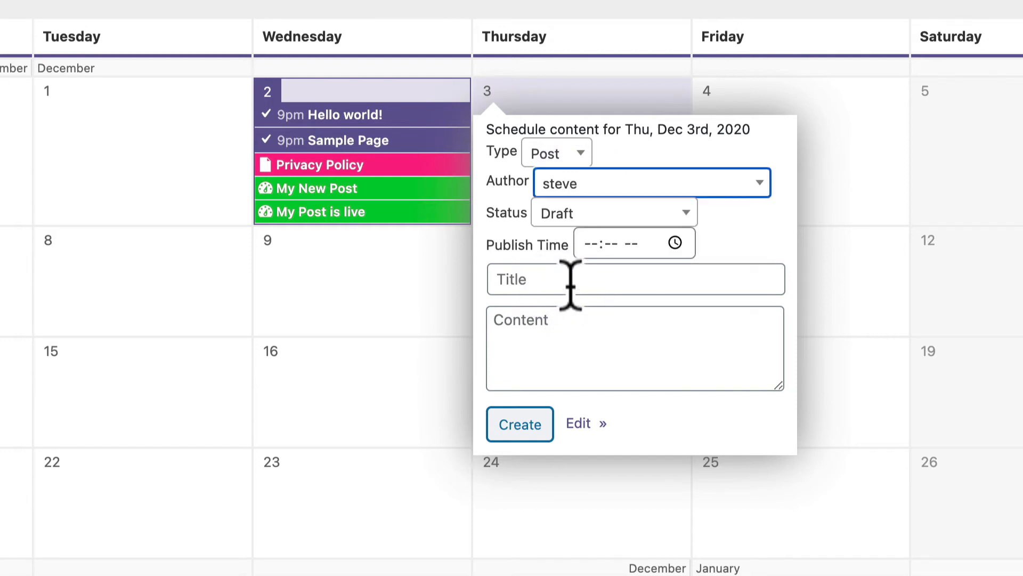
pyautogui.click(589, 215)
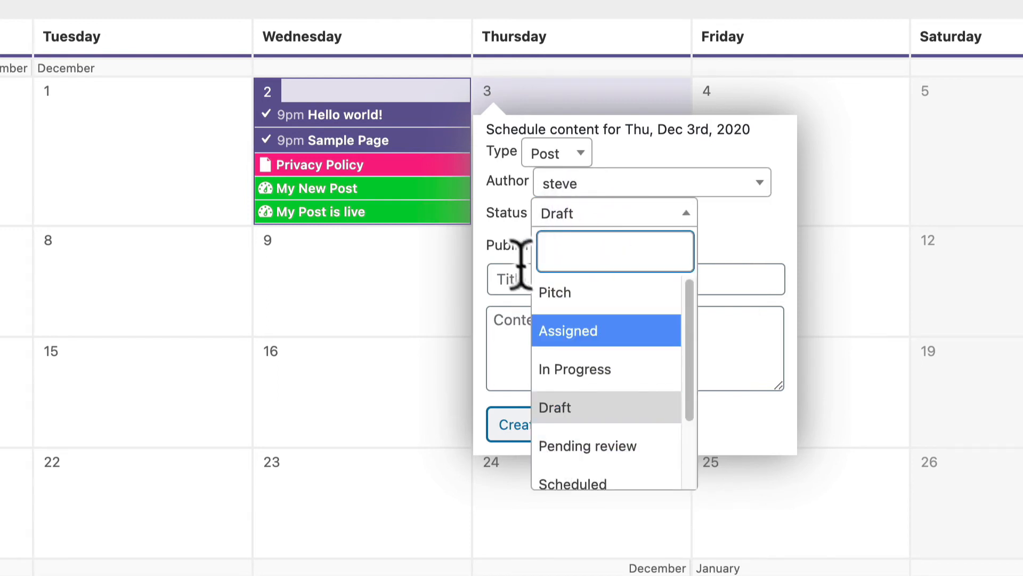
pyautogui.click(611, 452)
pyautogui.click(552, 282)
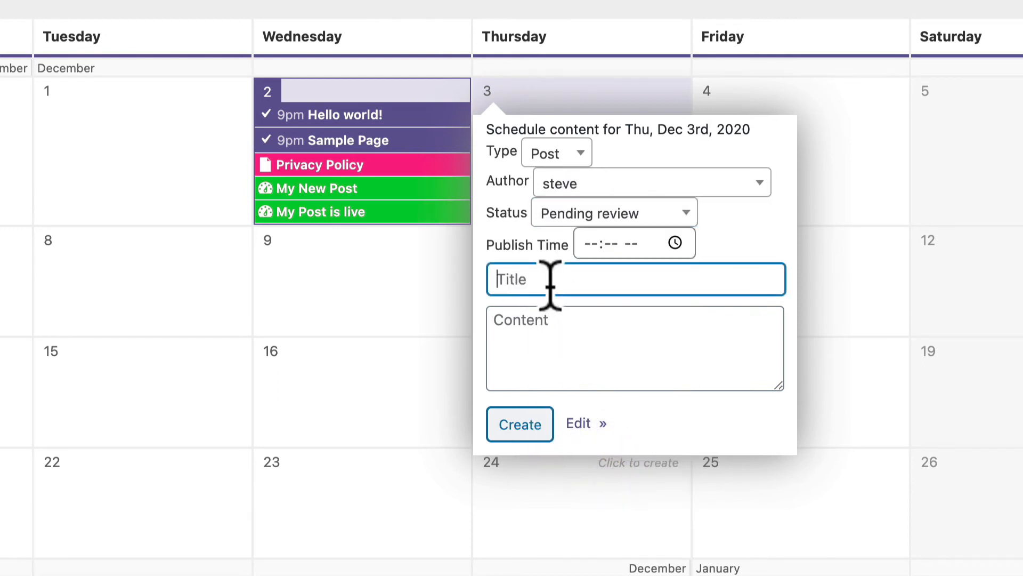
pyautogui.write('My Post')
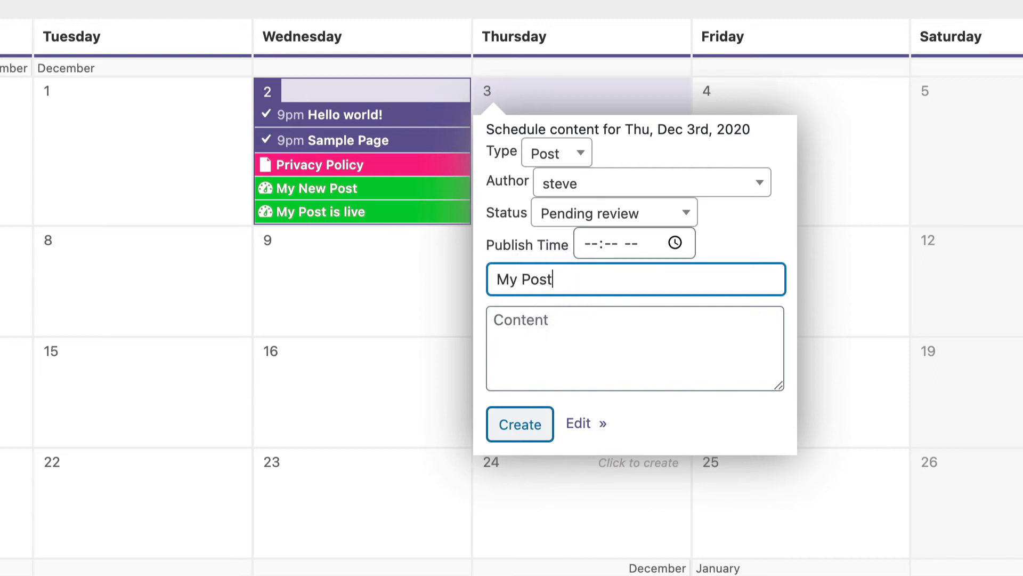
pyautogui.click(517, 425)
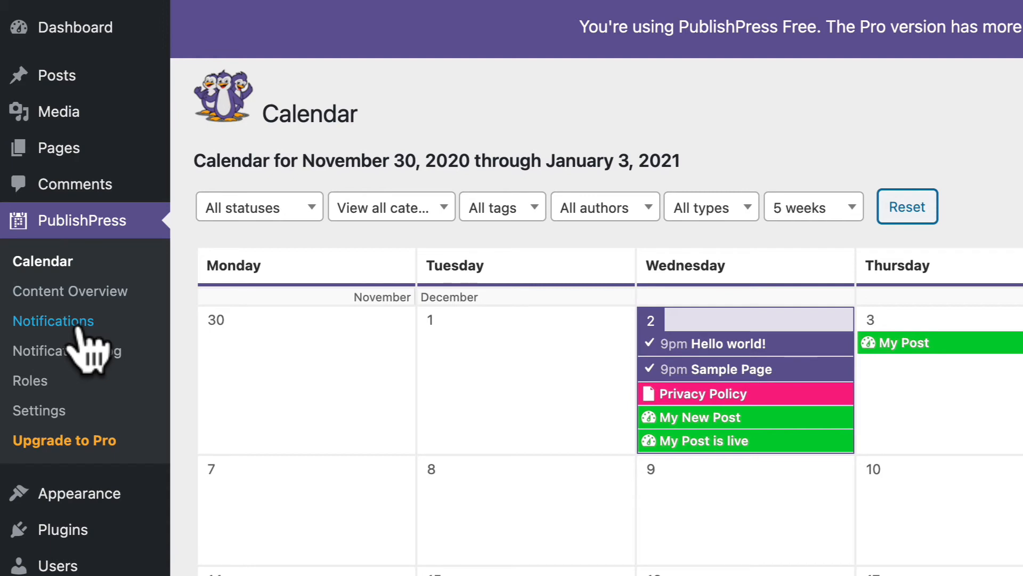
# - Add a new PublishPress notification titled "Notify when content moves to Pending Review"
pyautogui.click(79, 327)
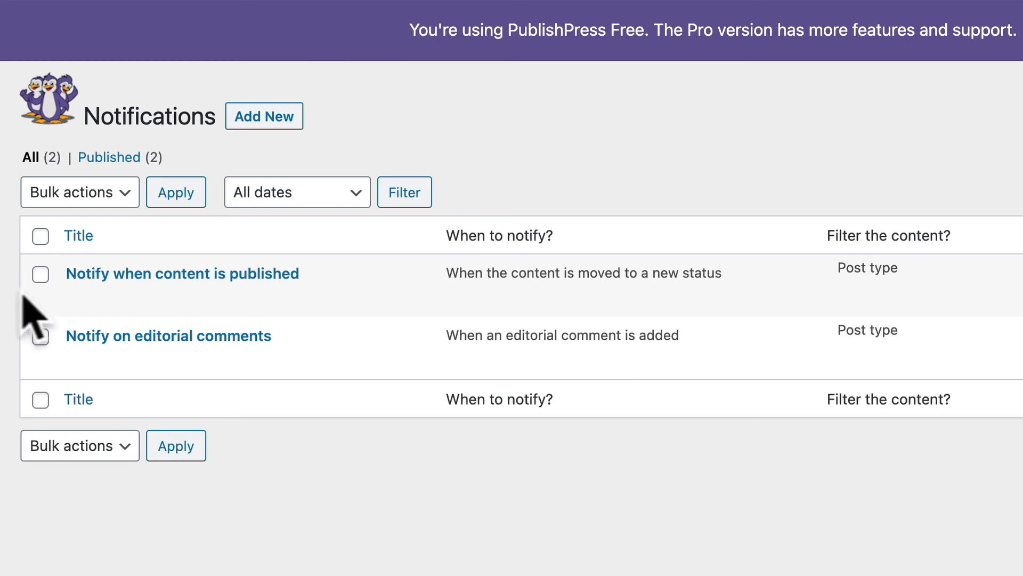
pyautogui.moveTo(99, 287)
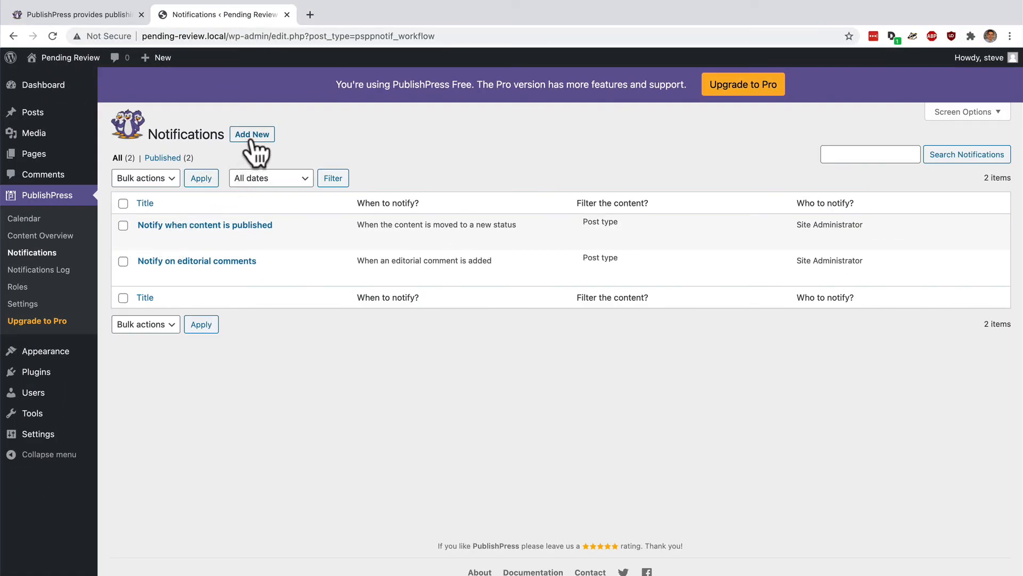
pyautogui.click(251, 141)
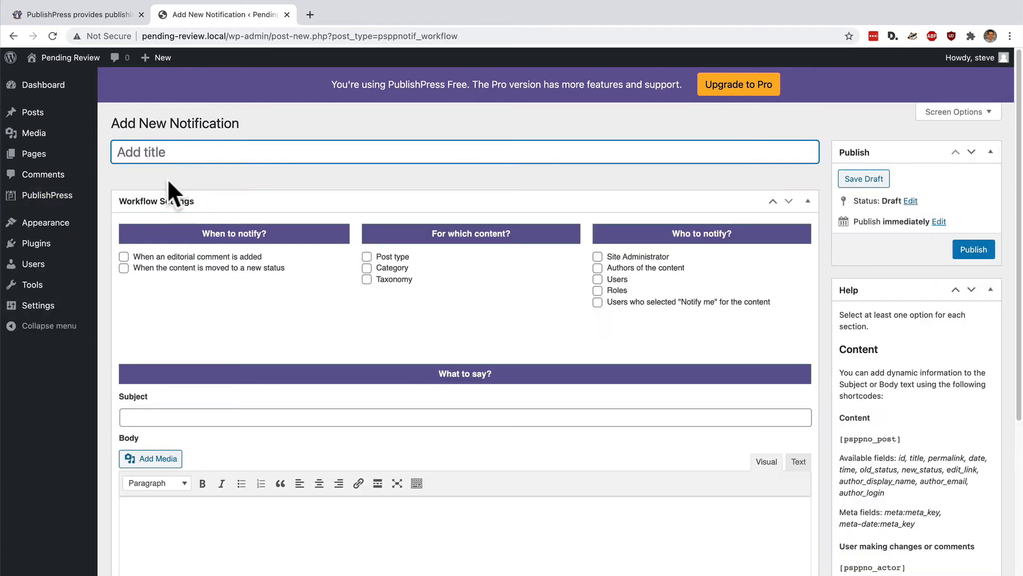
pyautogui.write('Notify')
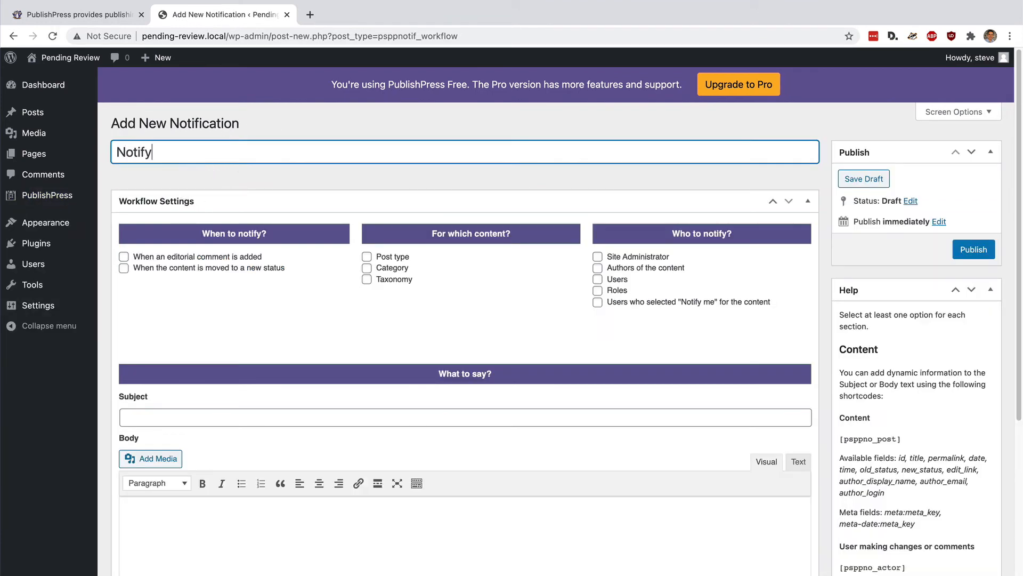
pyautogui.write(' when content moves ')
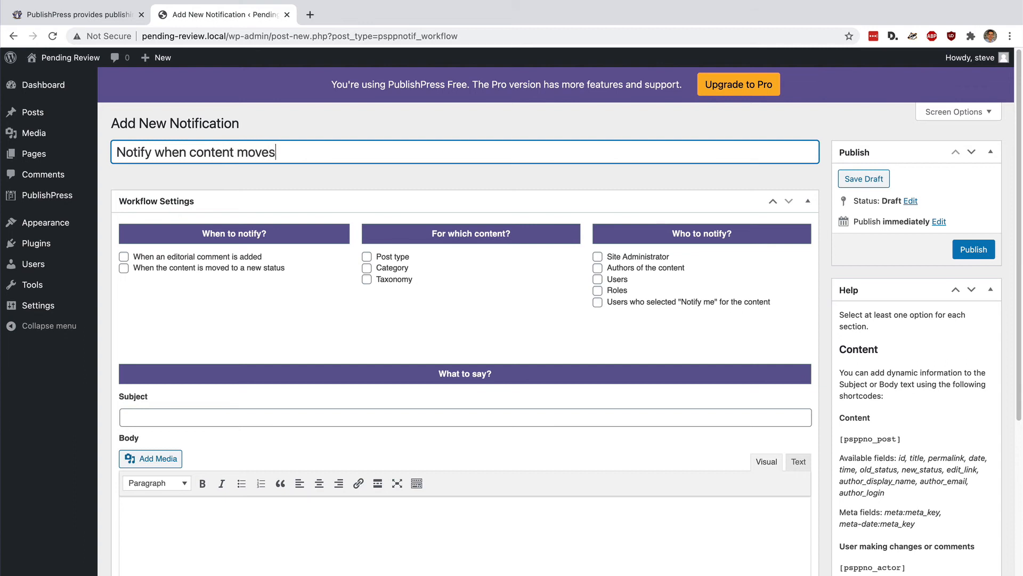
pyautogui.write('to Pending Review')
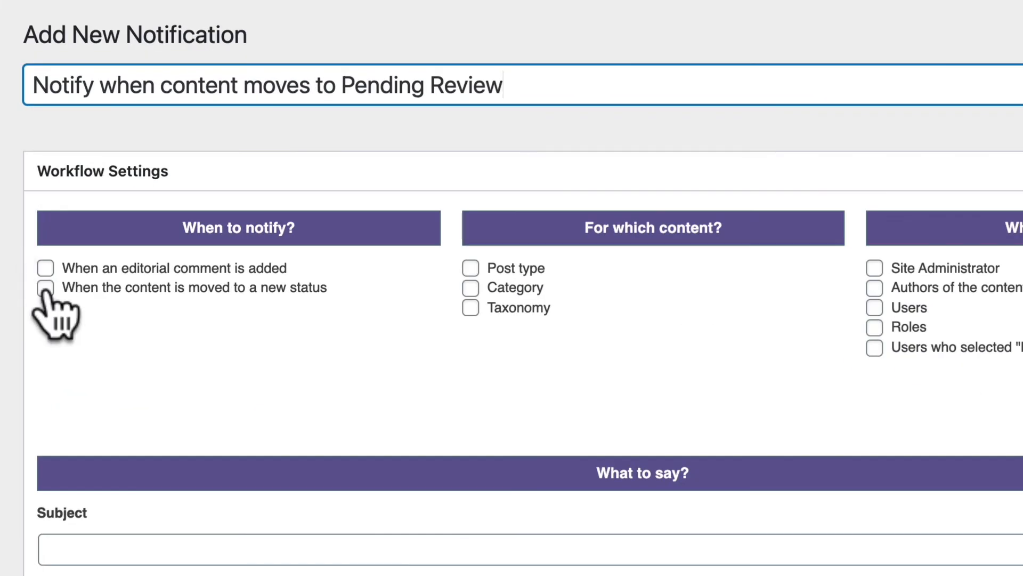
# - Trigger the notification when content moves to a new status, from every previous status except Pending review to the new status Pending review
pyautogui.click(124, 269)
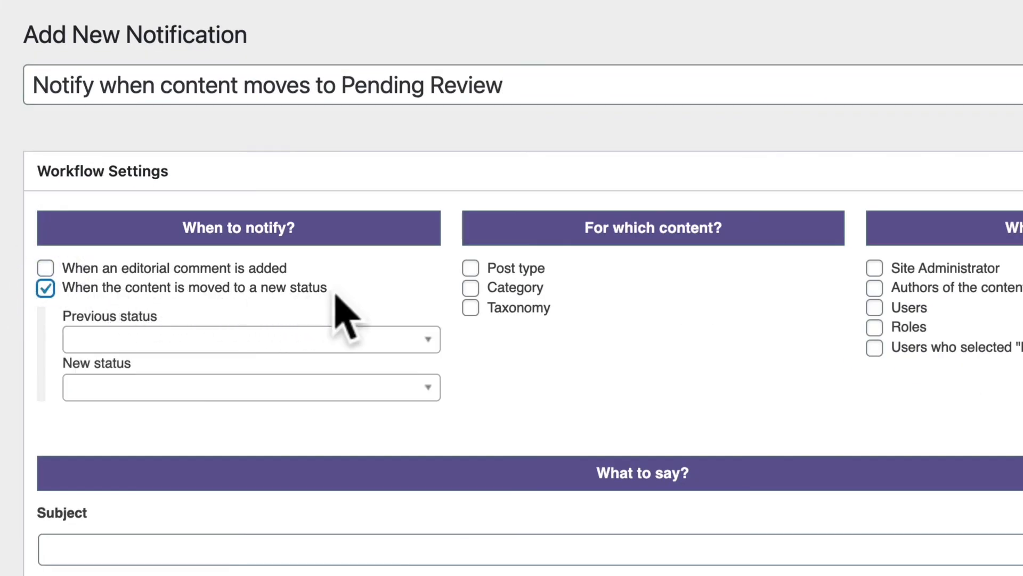
pyautogui.click(116, 343)
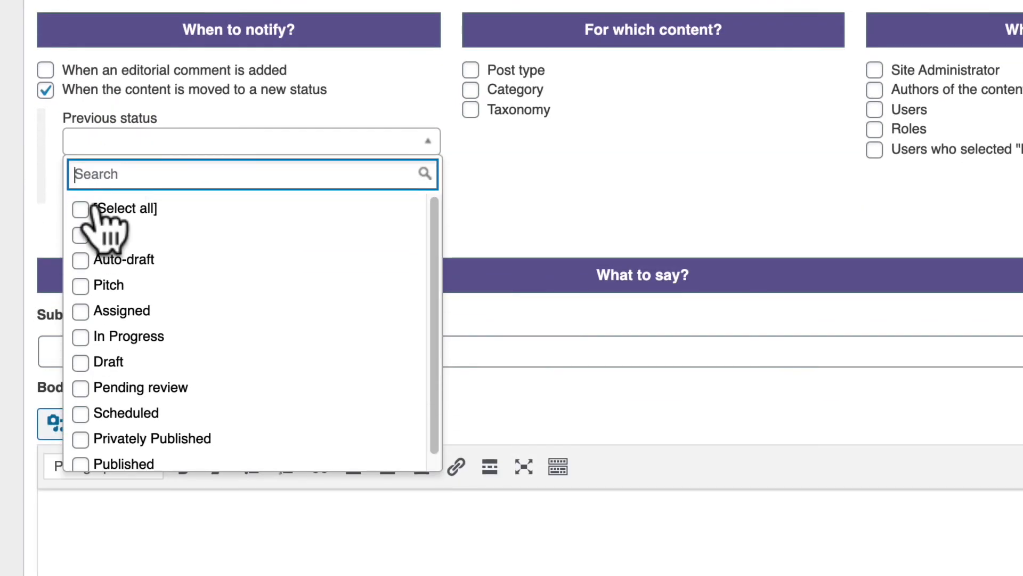
pyautogui.click(81, 209)
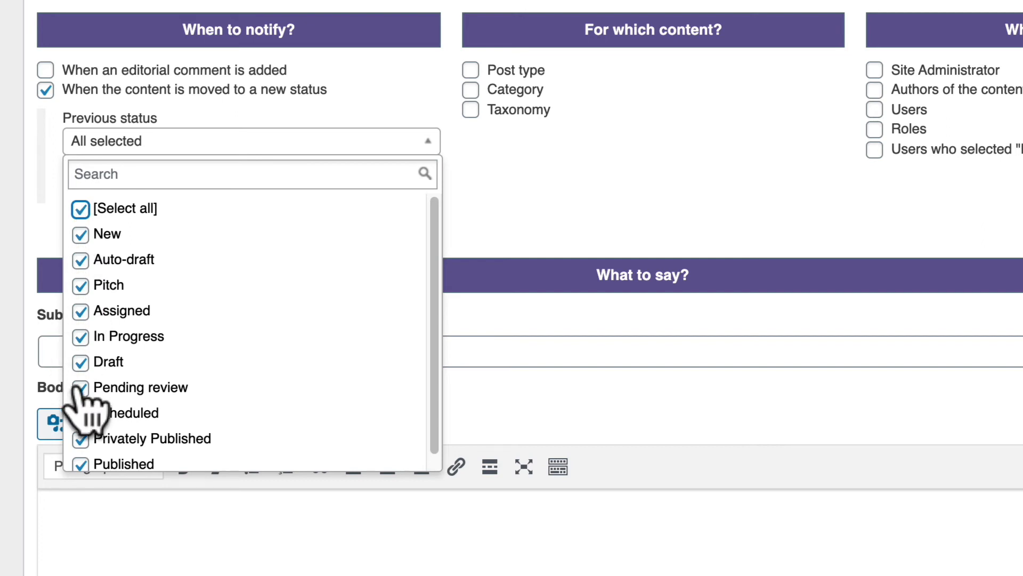
pyautogui.click(80, 388)
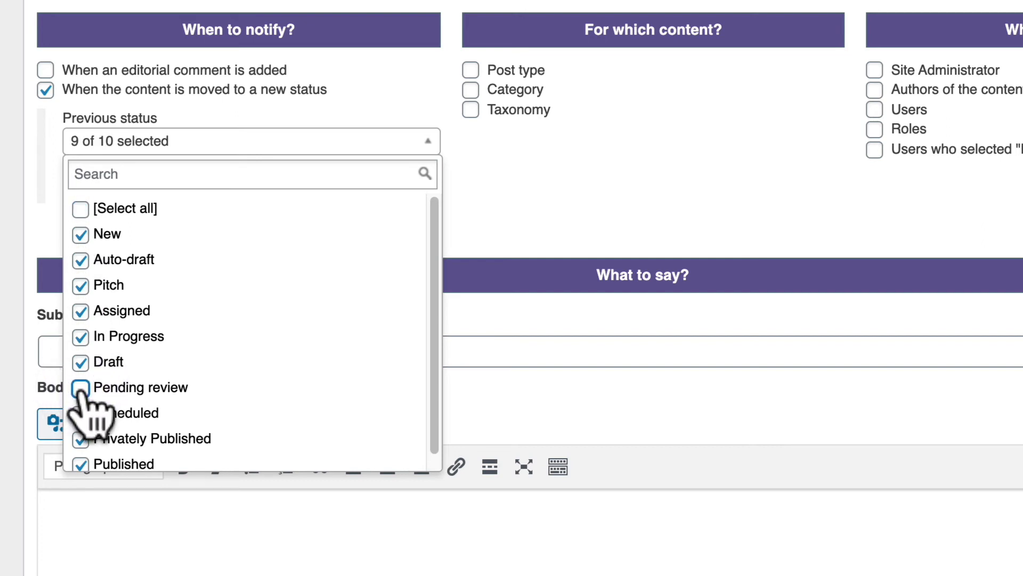
pyautogui.click(645, 222)
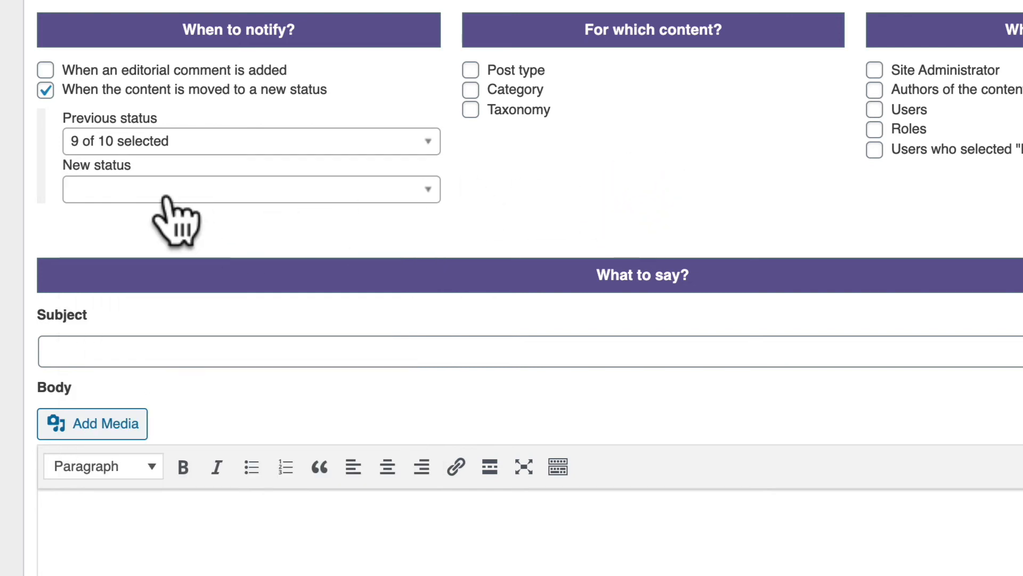
pyautogui.click(165, 198)
pyautogui.click(81, 384)
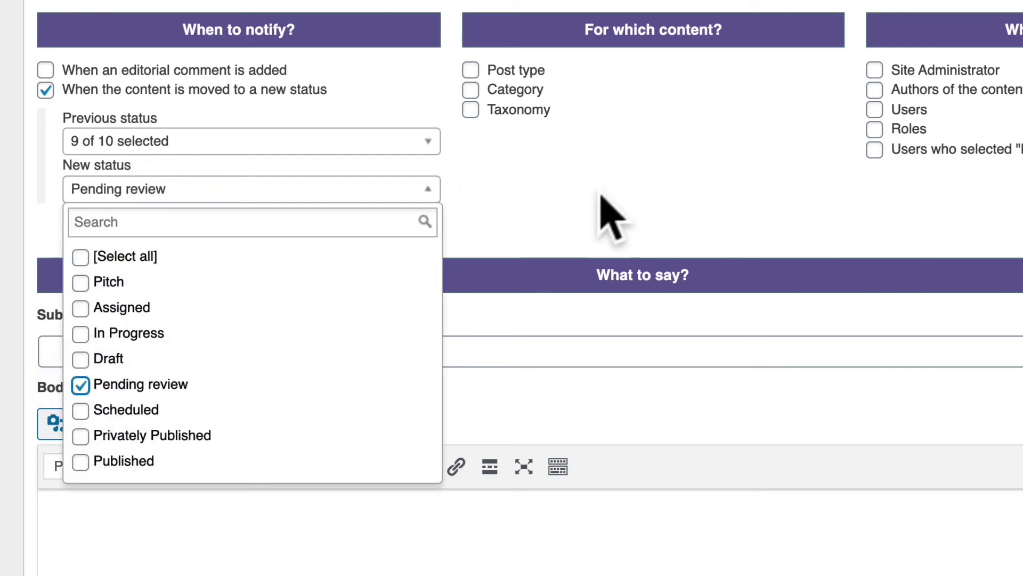
pyautogui.click(602, 186)
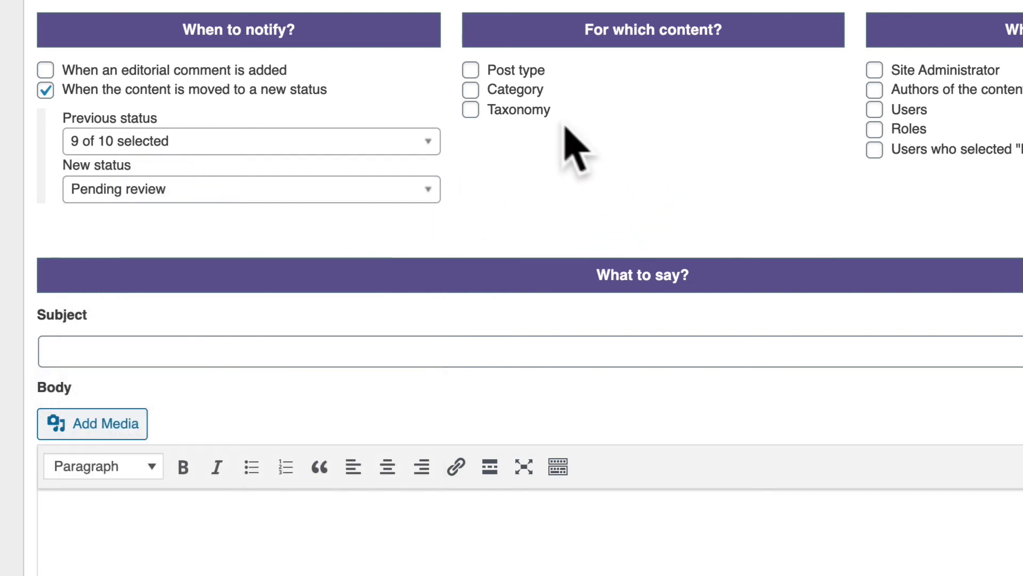
# - Filter the notification by post type so that it applies only to Post content
pyautogui.click(472, 70)
pyautogui.click(500, 106)
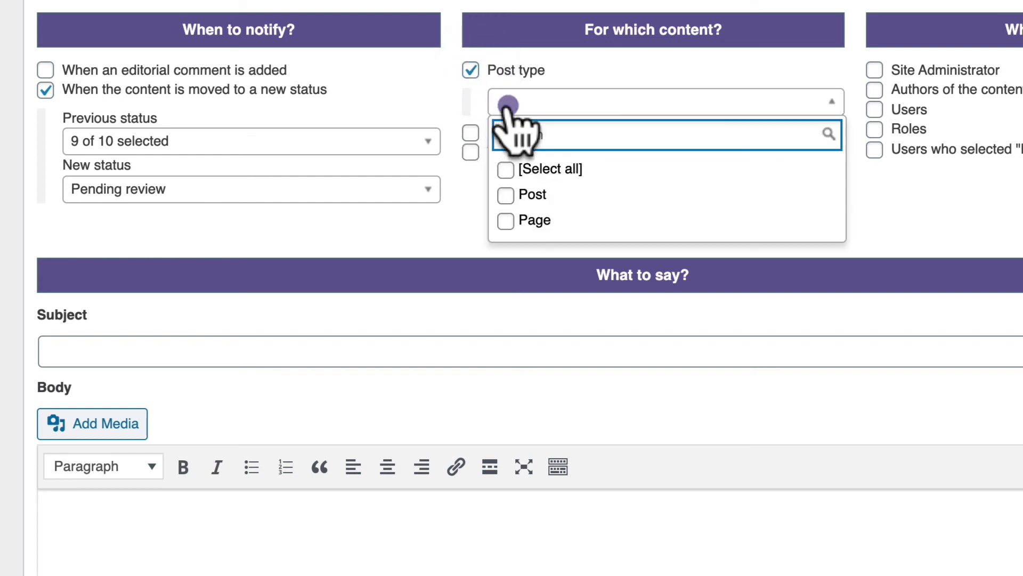
pyautogui.click(505, 195)
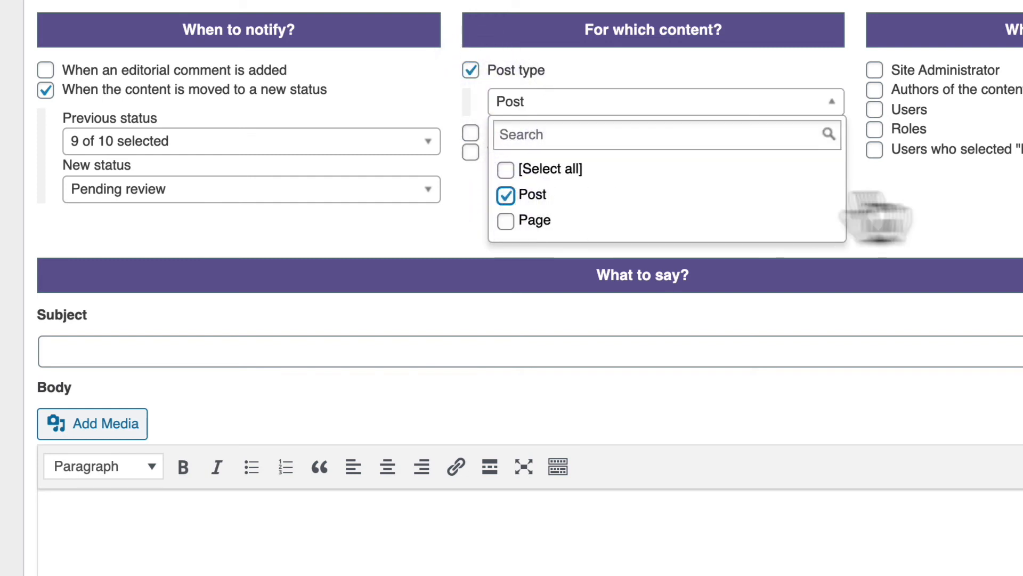
pyautogui.click(453, 244)
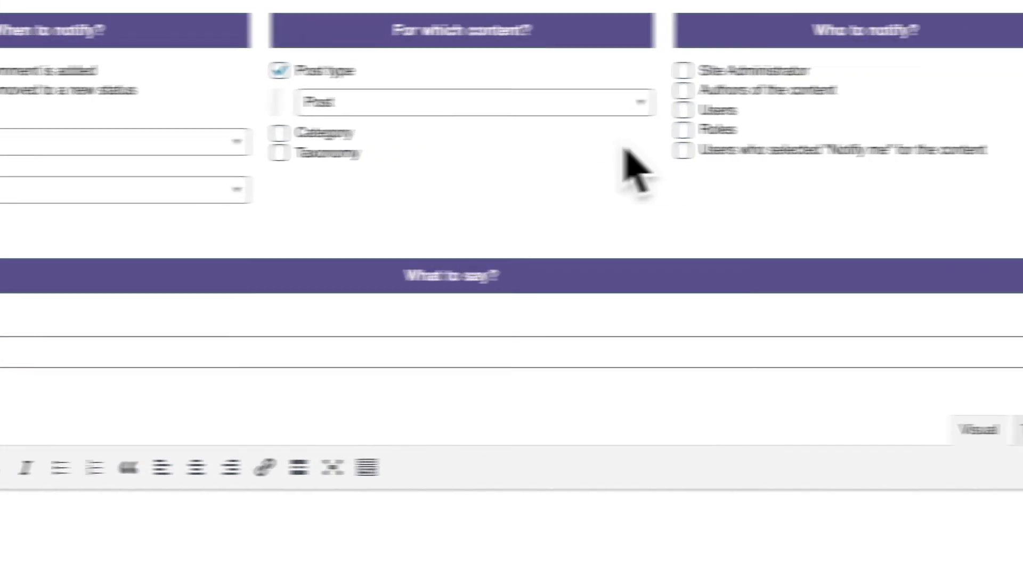
# - Send the notification to users with the Administrator and Editor roles
pyautogui.click(637, 130)
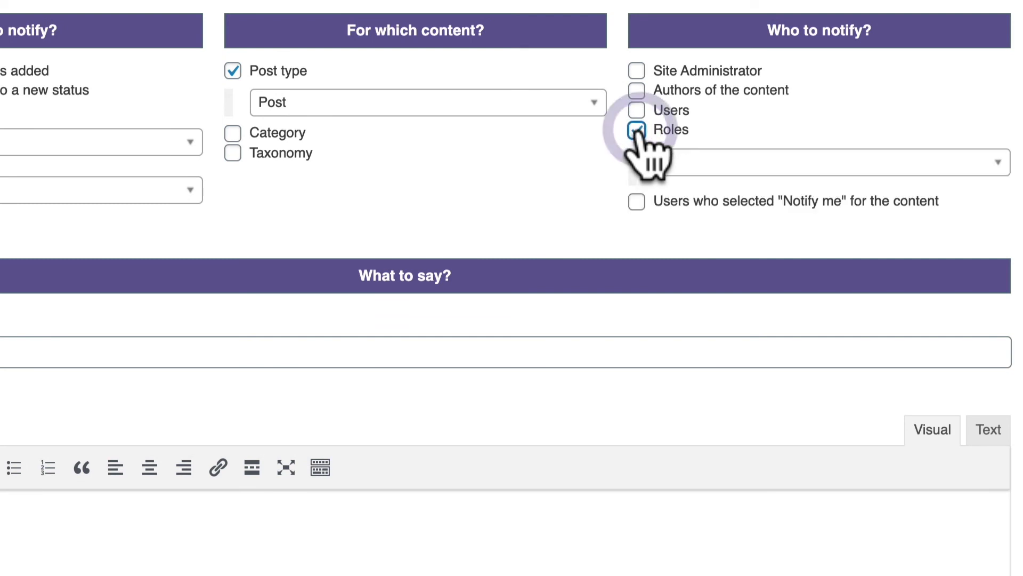
pyautogui.click(676, 163)
pyautogui.click(671, 256)
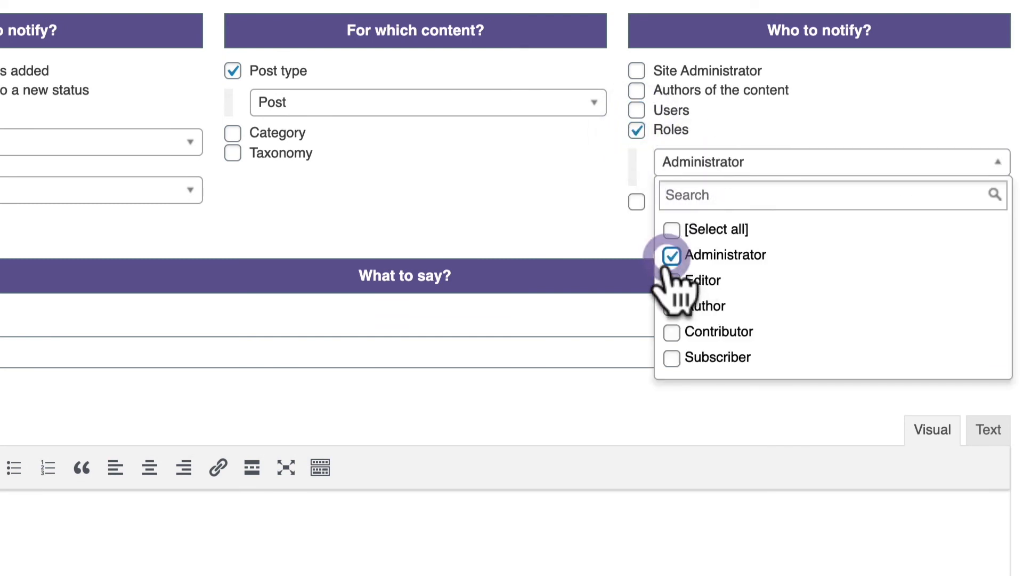
pyautogui.click(671, 280)
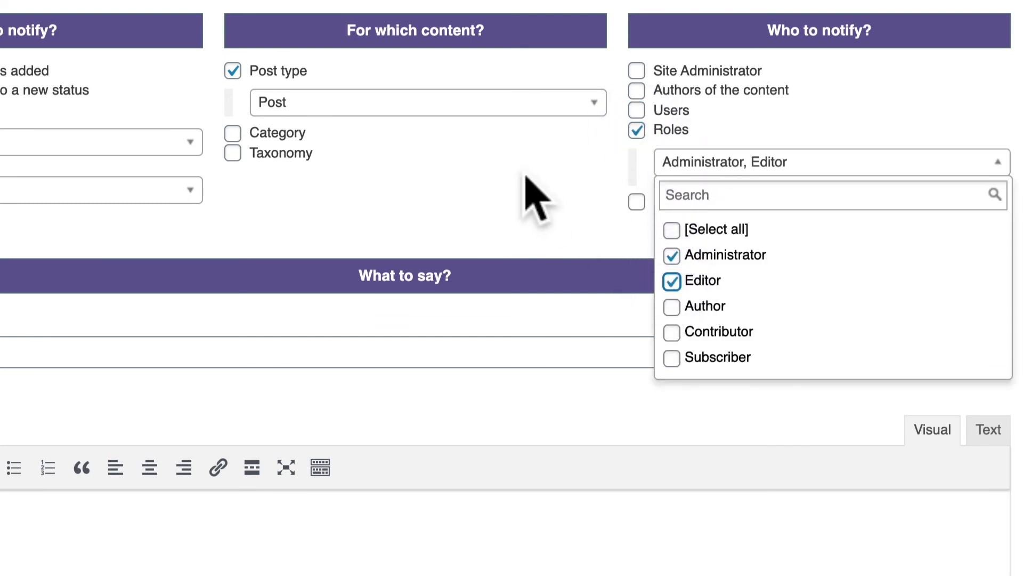
pyautogui.click(526, 178)
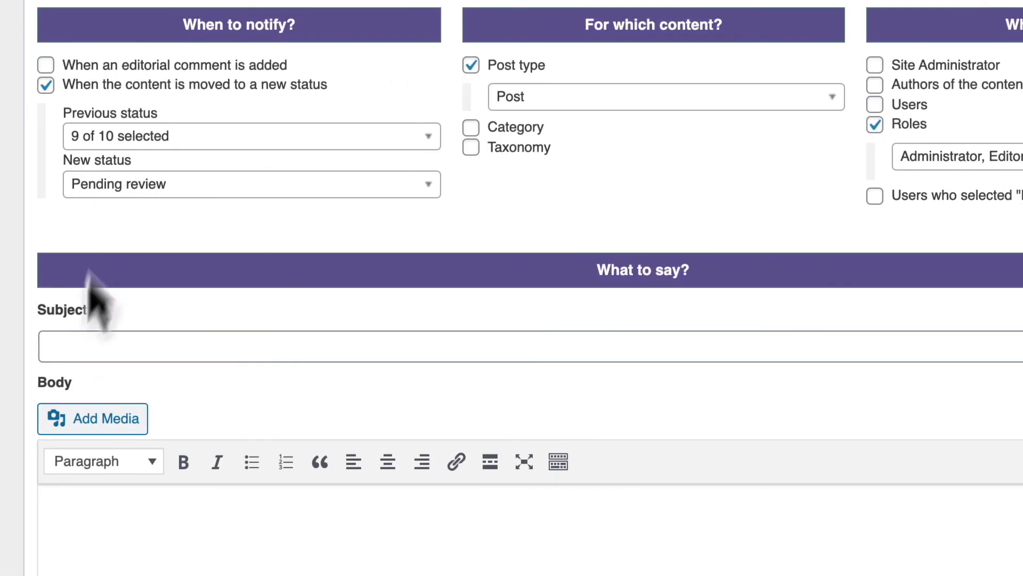
# - Set the notification subject to "There is a new post in Pending Review"
pyautogui.click(75, 347)
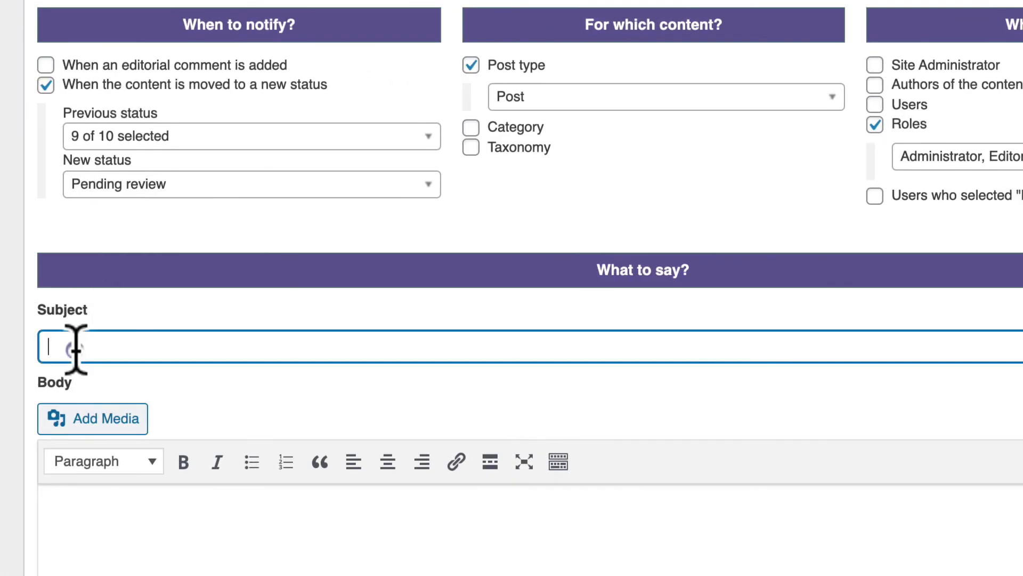
pyautogui.write('There is a new post')
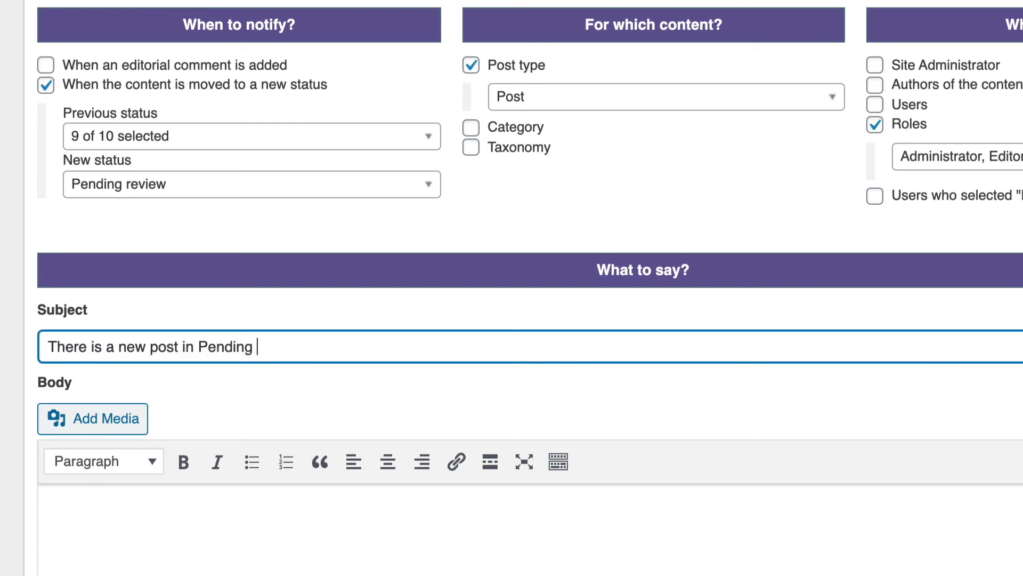
pyautogui.write('in Pending Review')
# - Write the notification body as "Please log in and check the new post in Pending Review."
pyautogui.click(78, 511)
pyautogui.write('Please')
pyautogui.write('log')
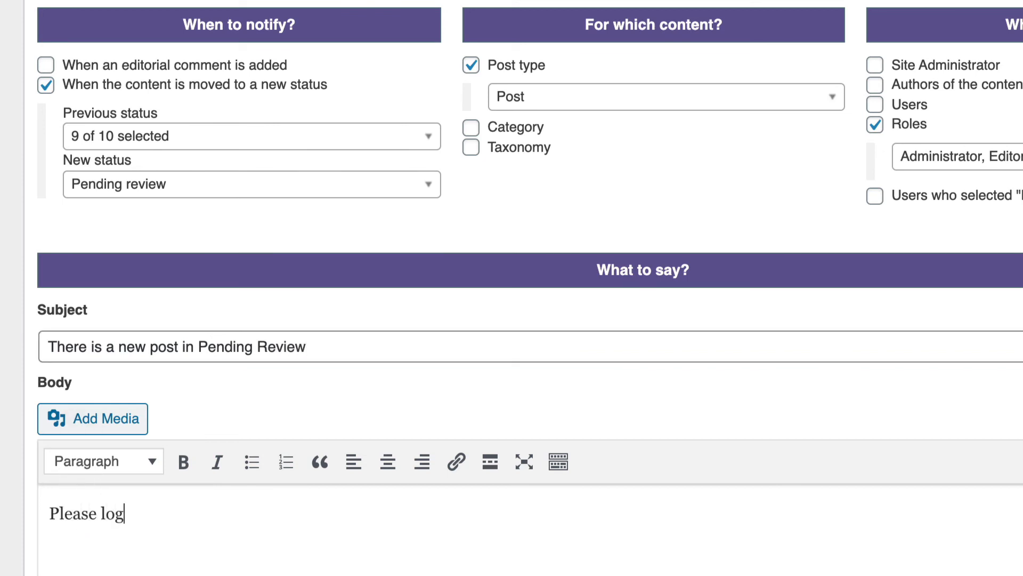
pyautogui.write(' in and check the new post in Pend')
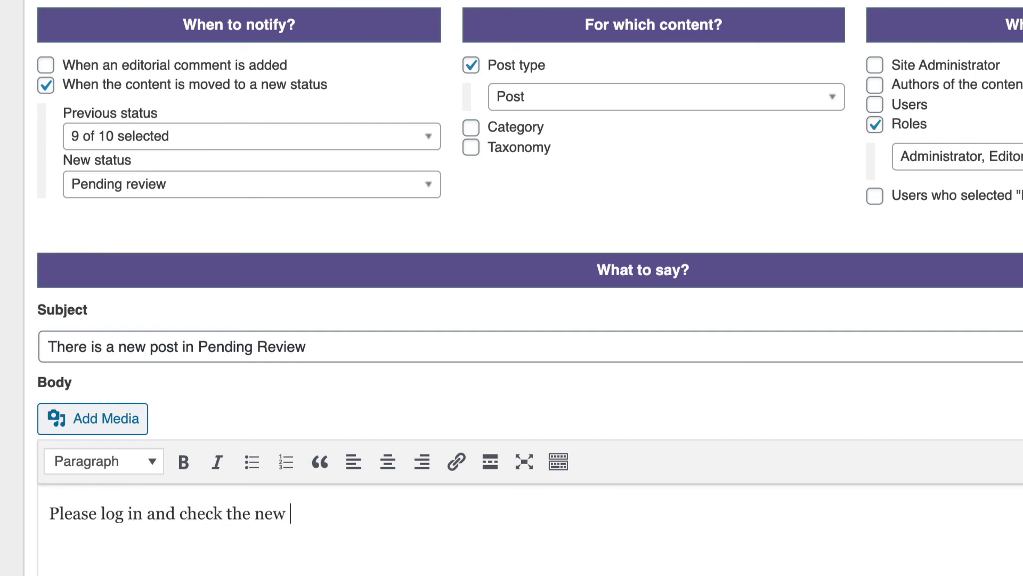
pyautogui.write('ing Review.')
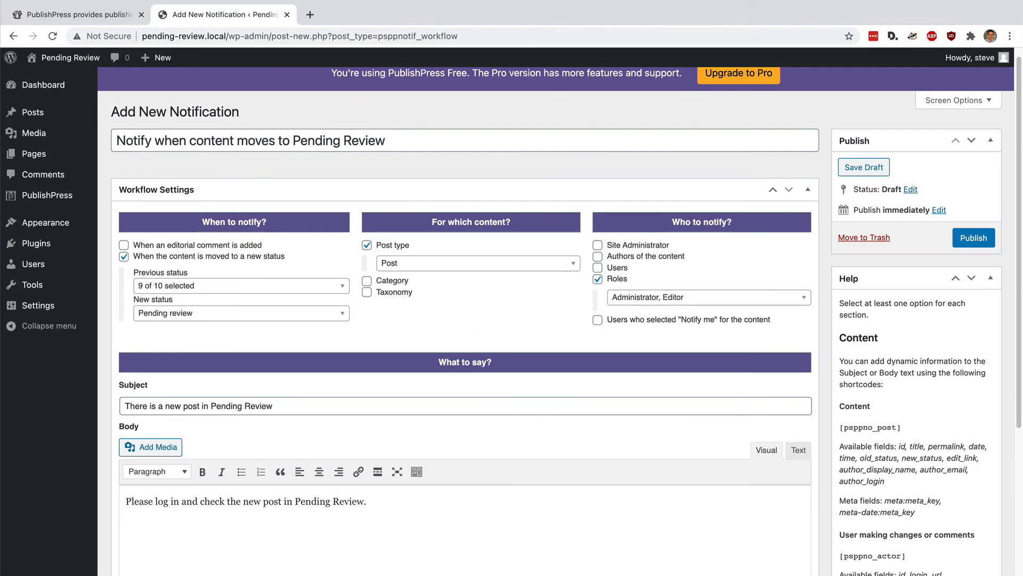
# - Add the shortcode [psppno_post] from the help text on a new line of the body and publish the notification
pyautogui.scroll(-1, 450, 434)
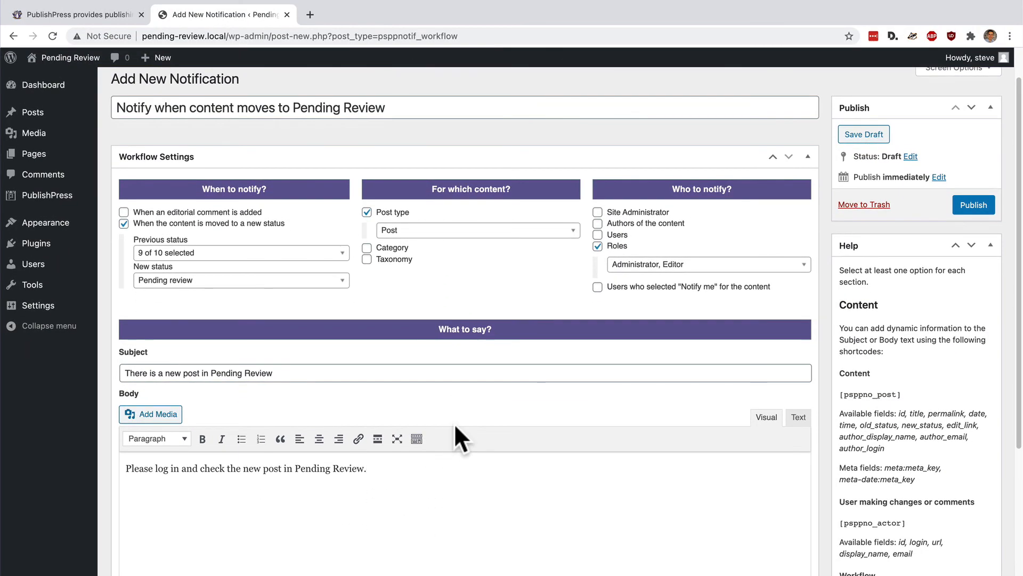
pyautogui.press('Return')
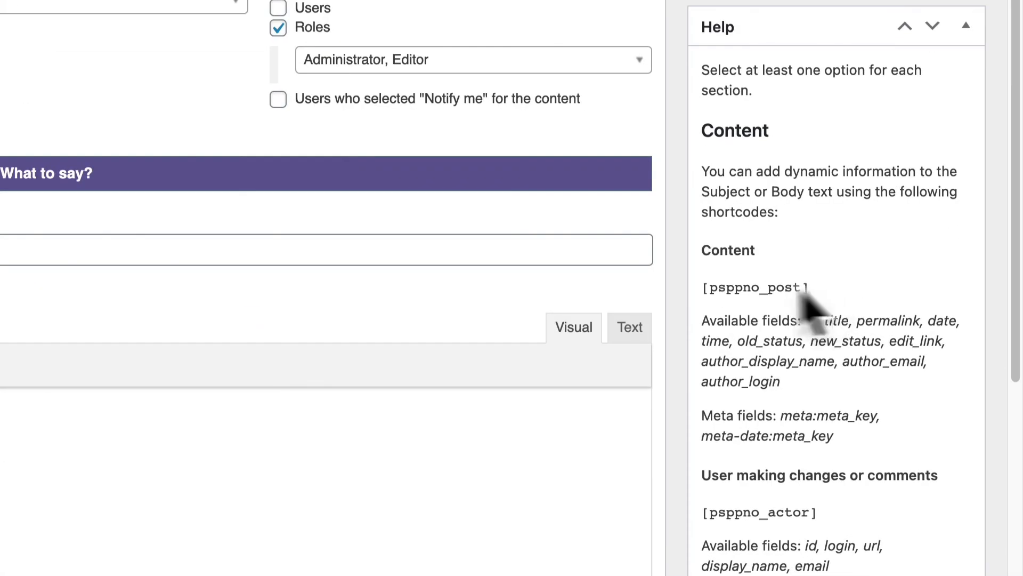
pyautogui.moveTo(827, 308); pyautogui.dragTo(697, 289)
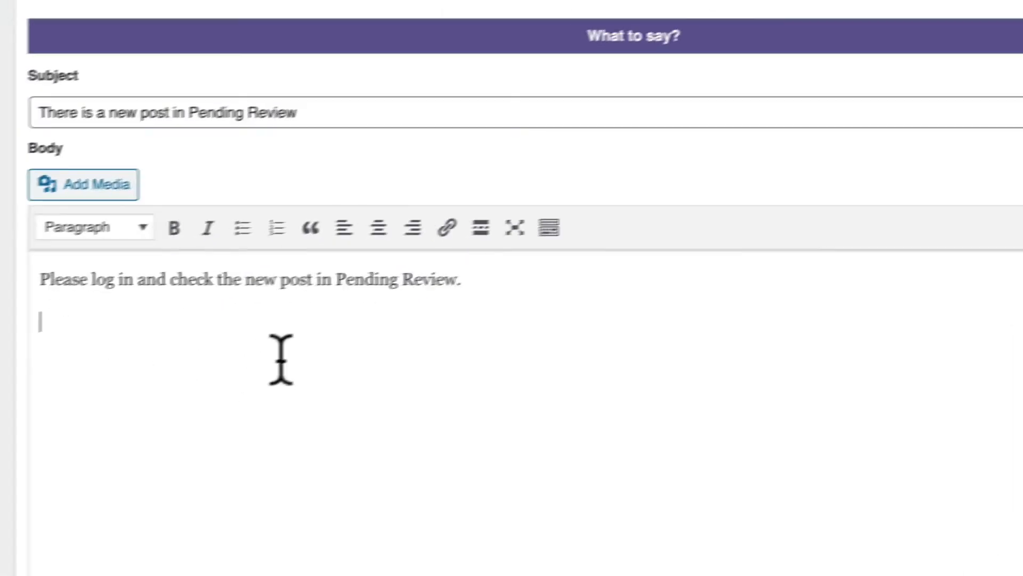
pyautogui.write('[psppno_post]')
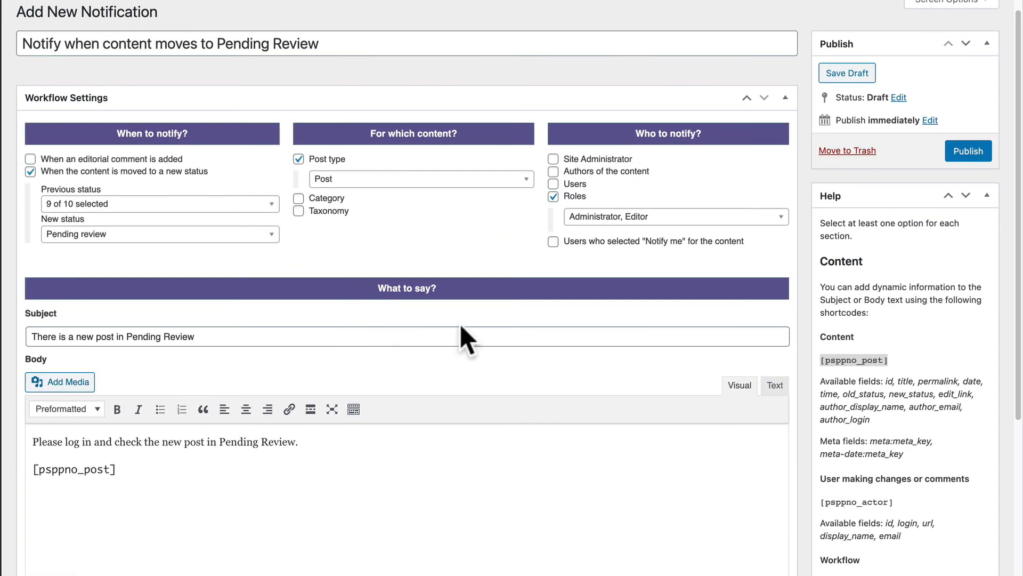
pyautogui.click(968, 152)
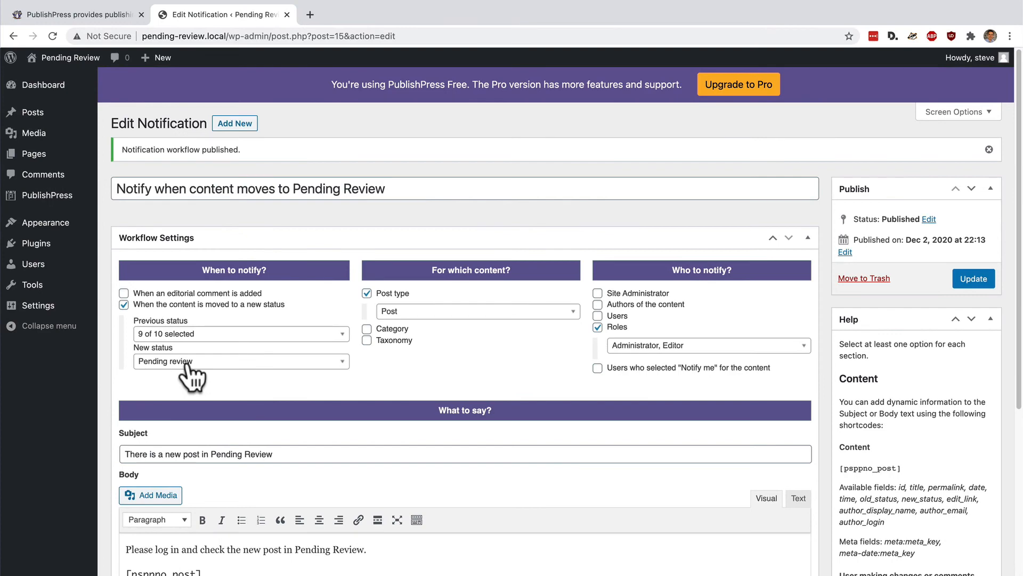
# - Open "My Post" for quick editing in the posts list to examine its status options, and switch to the PublishPress website
pyautogui.click(46, 113)
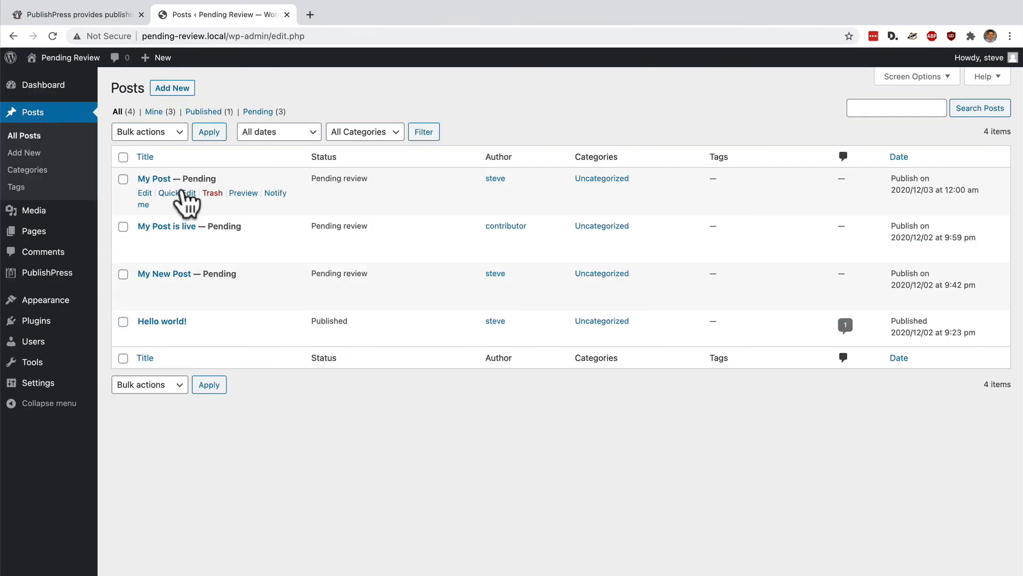
pyautogui.click(171, 191)
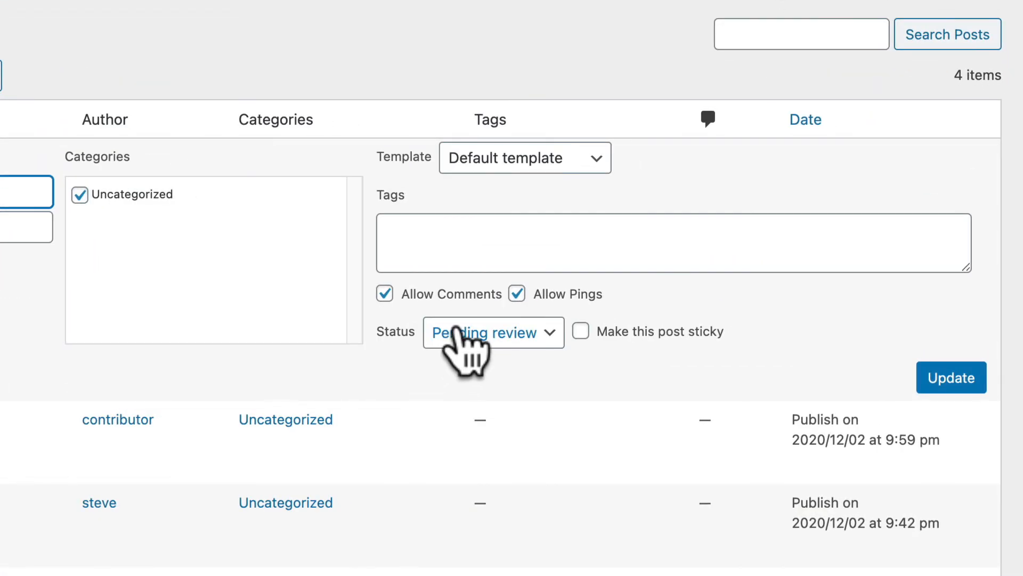
pyautogui.click(457, 333)
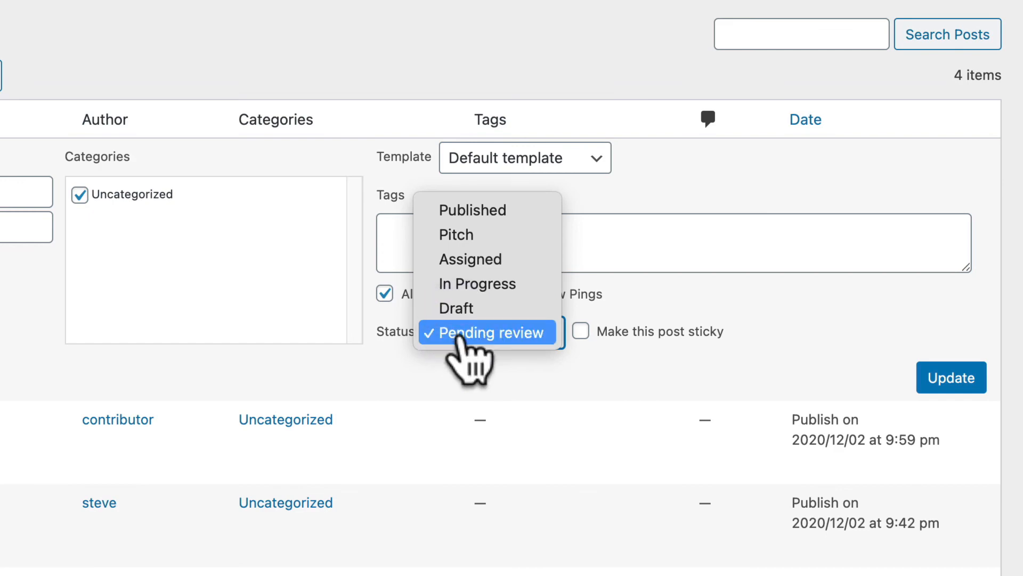
pyautogui.click(457, 333)
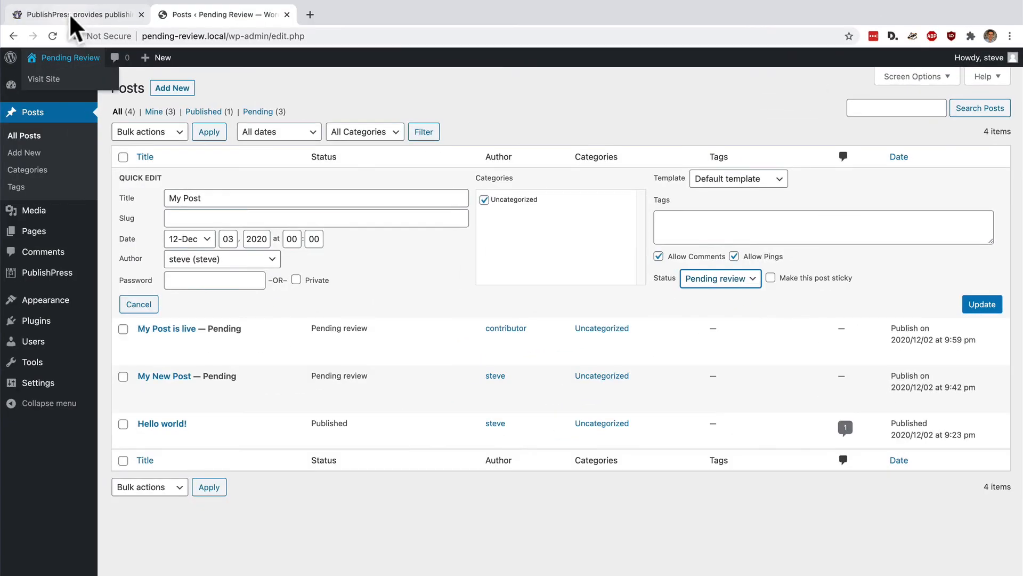
pyautogui.click(69, 14)
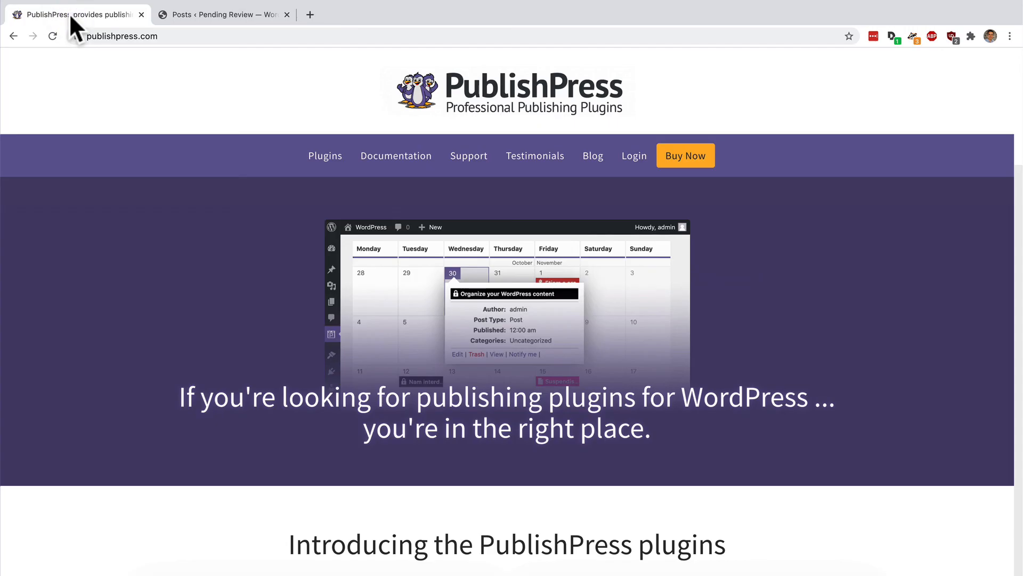